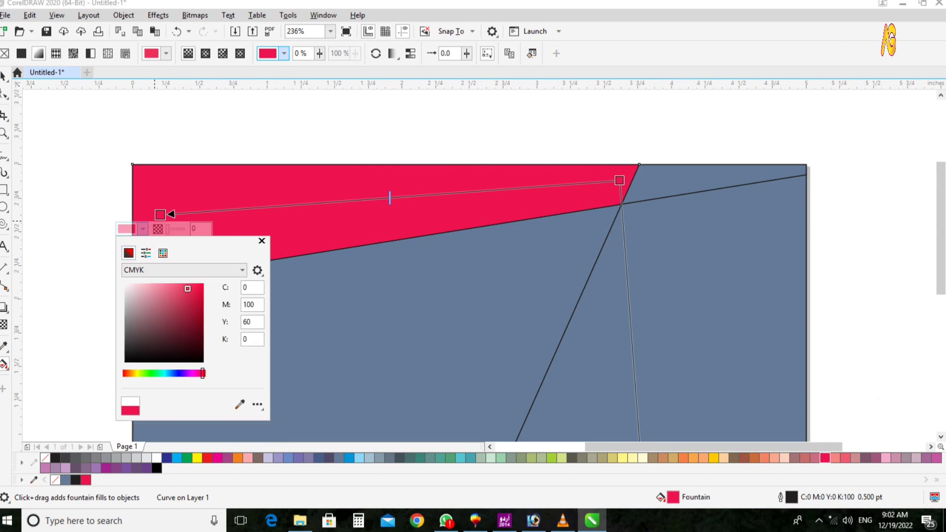
Darken the left end colour of the red shape's fountain fill to C0 M100 Y60 K30.
{"action": "key", "text": "Return"}
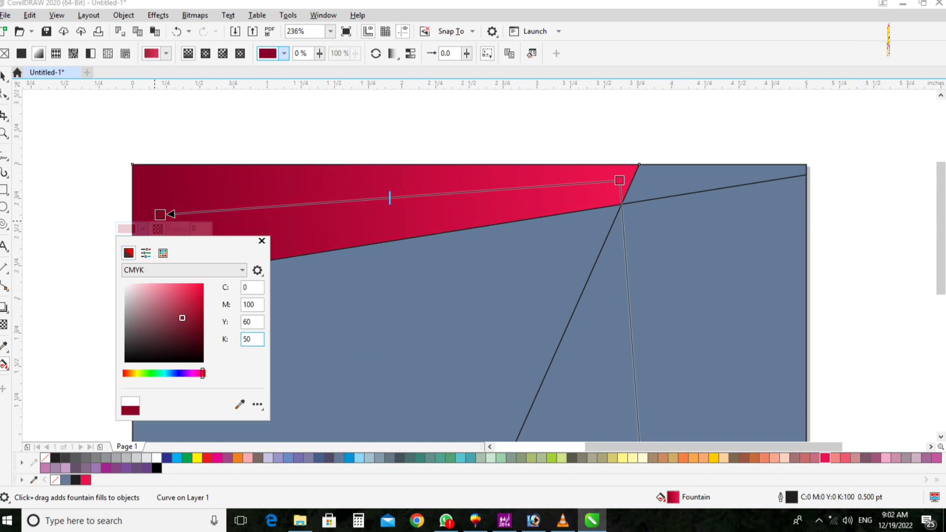
{"action": "type", "text": "30"}
{"action": "key", "text": "Return"}
{"action": "key", "text": "Escape"}
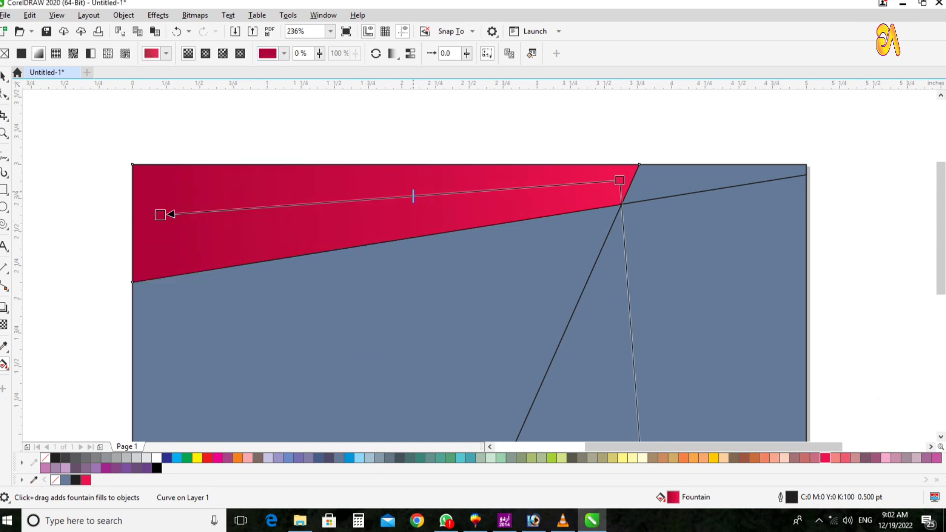
Fill the small upper-right shape with golden yellow, C0 M20 Y100 K0.
{"action": "key", "text": "space"}
{"action": "left_click", "coordinate": [714, 197]}
{"action": "left_click", "coordinate": [692, 107]}
{"action": "scroll", "coordinate": [693, 107], "scroll_direction": "up", "scroll_amount": 3}
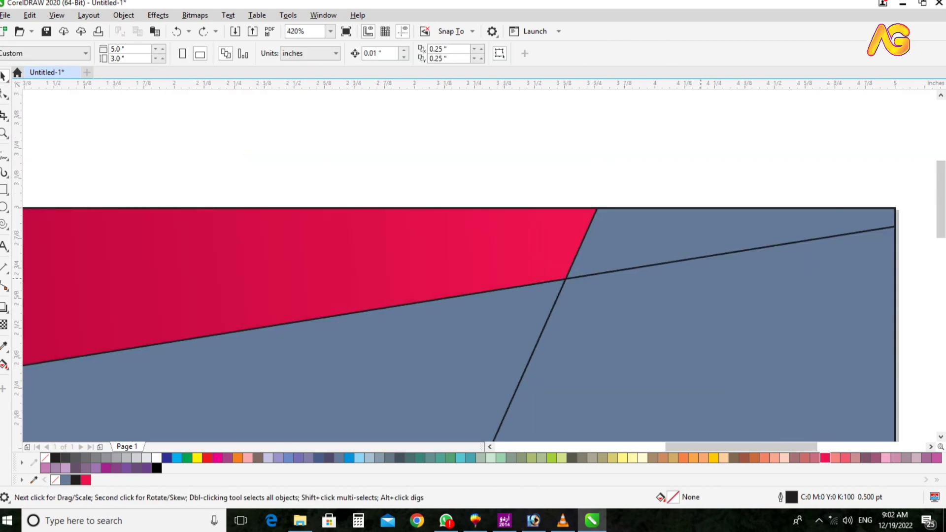
{"action": "left_click", "coordinate": [729, 236]}
{"action": "left_click", "coordinate": [714, 458]}
Apply a linear fountain fill along the golden shape from its left end to its right end, ending in Yellow.
{"action": "scroll", "coordinate": [566, 276], "scroll_direction": "up", "scroll_amount": 2}
{"action": "key", "text": "g"}
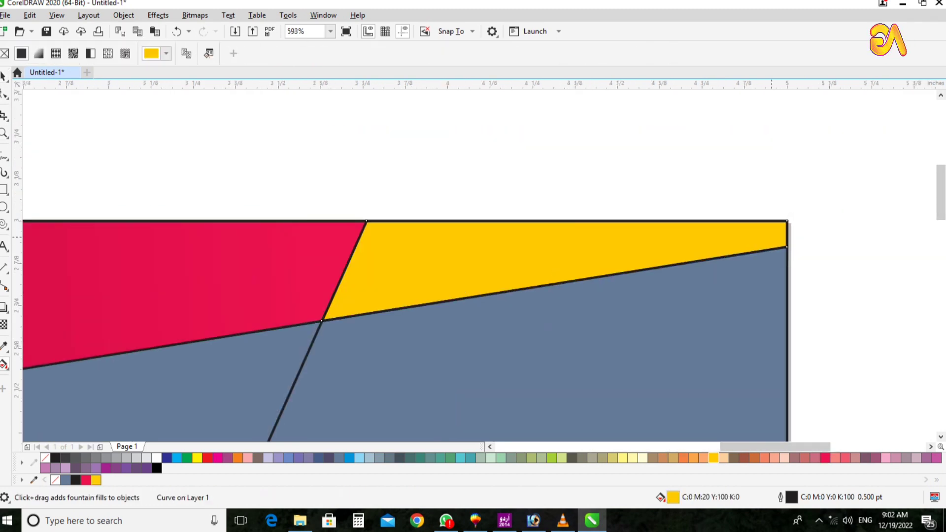
{"action": "left_click_drag", "start_coordinate": [371, 272], "coordinate": [767, 230]}
{"action": "left_click", "coordinate": [737, 244]}
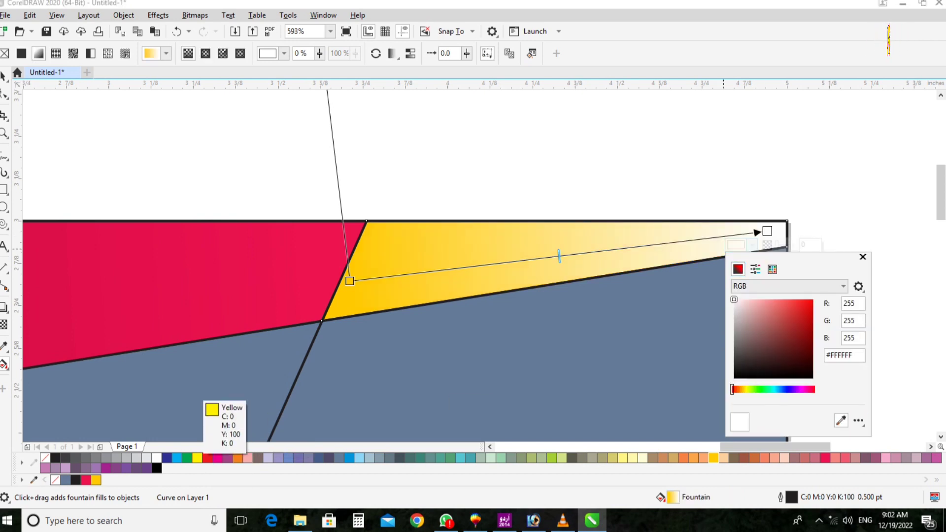
{"action": "left_click", "coordinate": [197, 458]}
Shift the golden gradient's start slightly inward and set its start colour to C0 M30 Y100 K0.
{"action": "left_click_drag", "start_coordinate": [350, 281], "coordinate": [359, 282]}
{"action": "left_click", "coordinate": [343, 296]}
{"action": "left_click", "coordinate": [329, 320]}
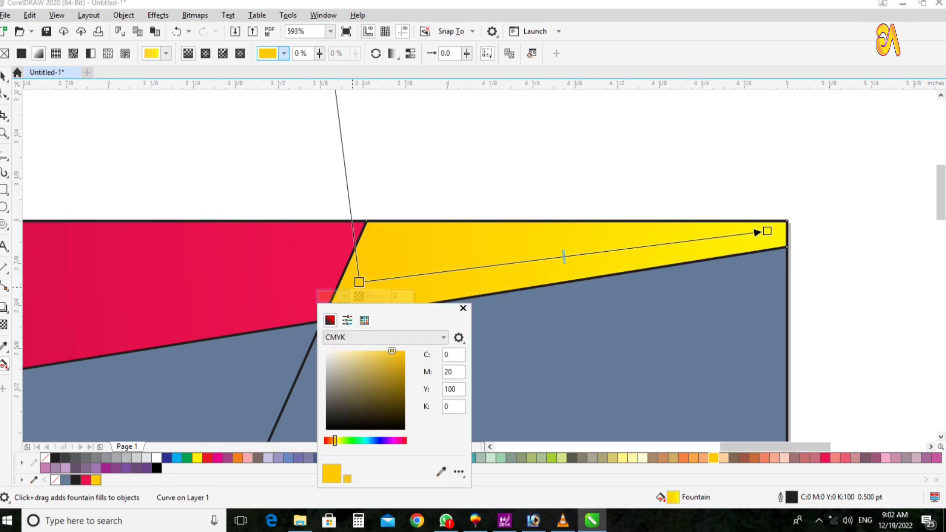
{"action": "type", "text": "30"}
{"action": "key", "text": "Tab"}
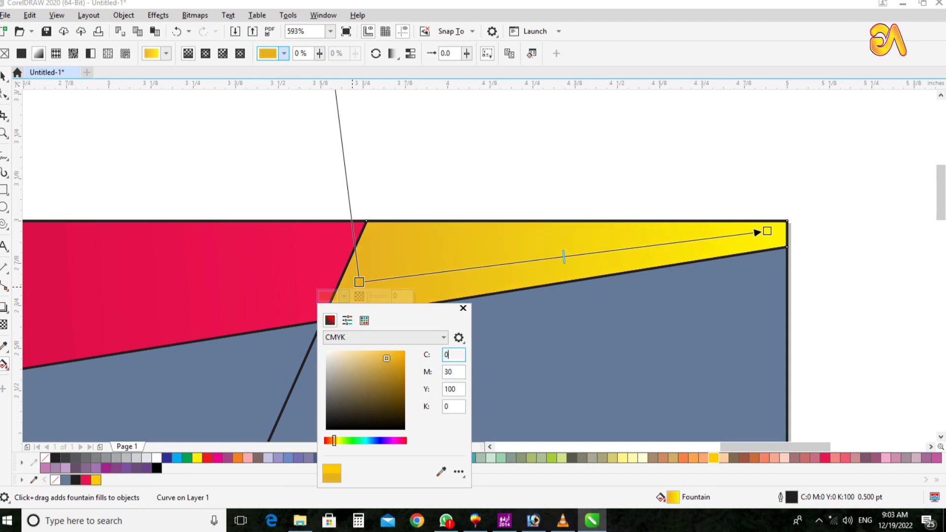
{"action": "key", "text": "Escape"}
Fill the large lower-right shape with blue, C100 M20 Y0 K0.
{"action": "key", "text": "space"}
{"action": "key", "text": "shift+F2"}
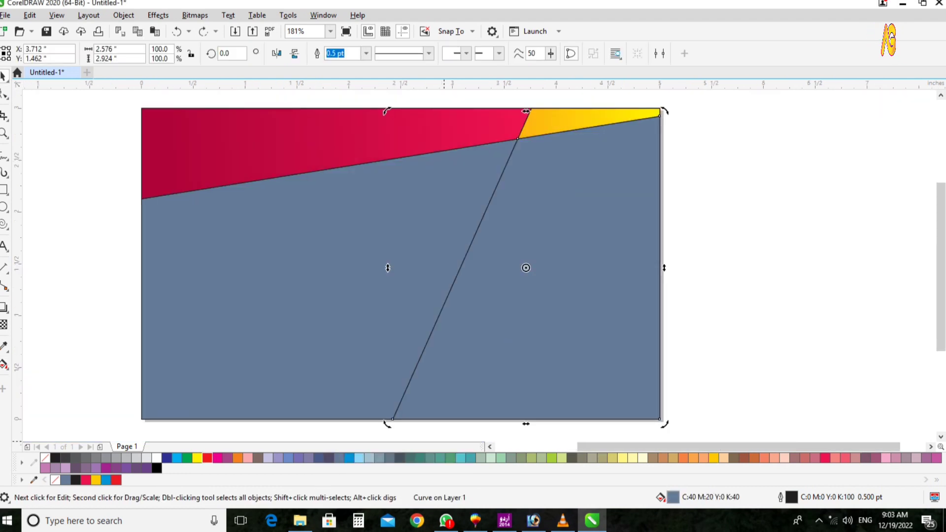
{"action": "left_click", "coordinate": [349, 457]}
Apply a linear fountain fill to the blue shape from its bottom edge up to its top edge, ending in cyan.
{"action": "key", "text": "g"}
{"action": "key", "text": "shift+F2"}
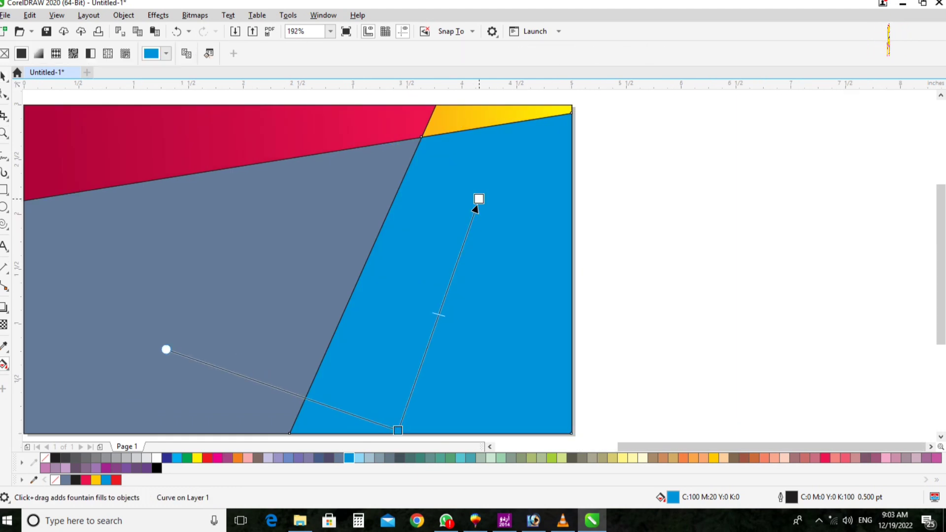
{"action": "left_click_drag", "start_coordinate": [478, 198], "coordinate": [483, 133]}
{"action": "left_click", "coordinate": [496, 127]}
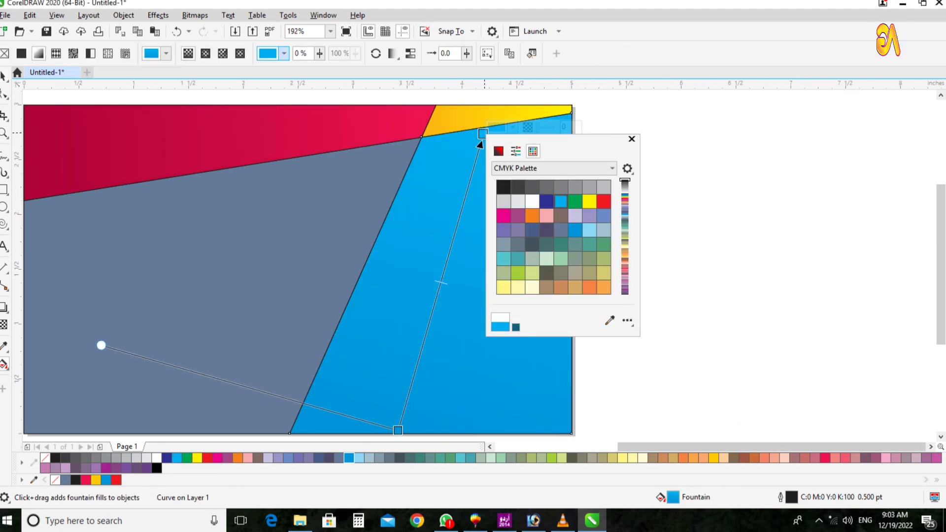
Set the blue gradient's bottom colour to C100 M20 Y0 and darken it by adding black.
{"action": "left_click", "coordinate": [398, 430]}
{"action": "left_click", "coordinate": [427, 424]}
{"action": "left_click", "coordinate": [466, 296]}
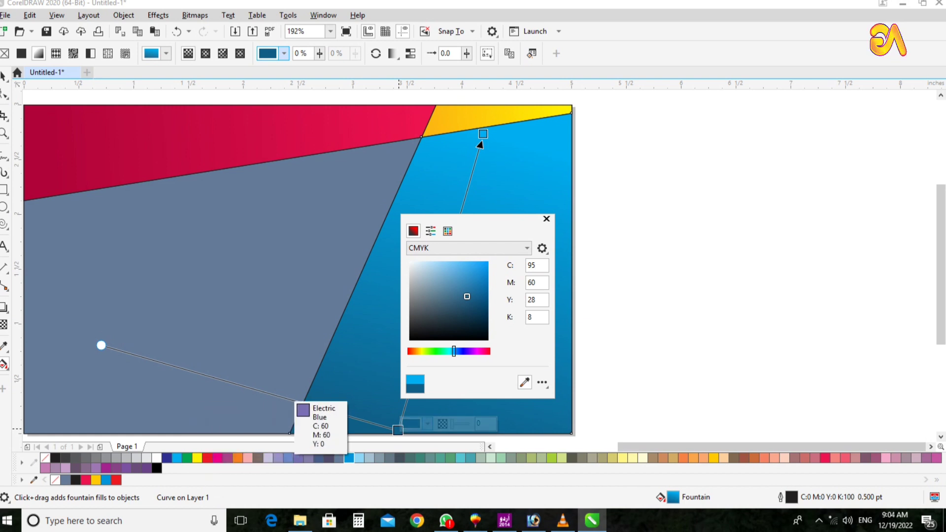
{"action": "left_click", "coordinate": [349, 458]}
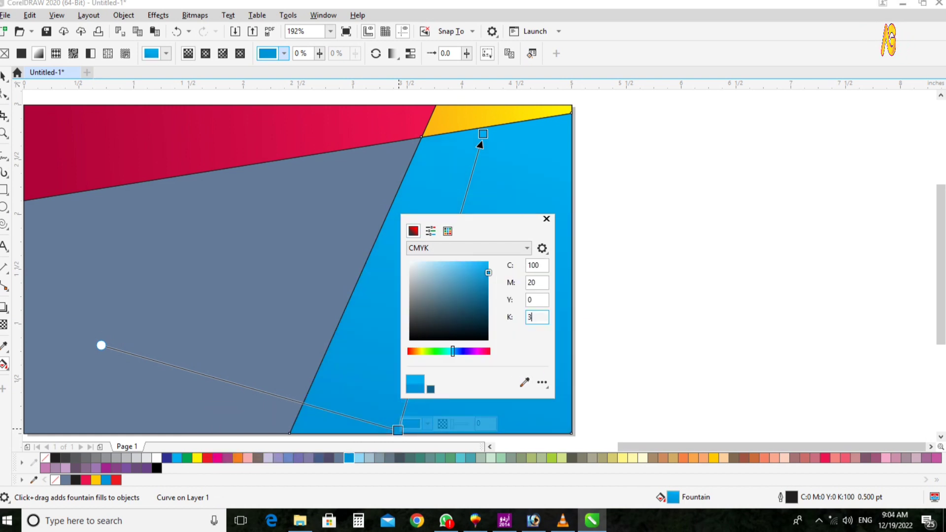
{"action": "type", "text": "3"}
{"action": "key", "text": "Return"}
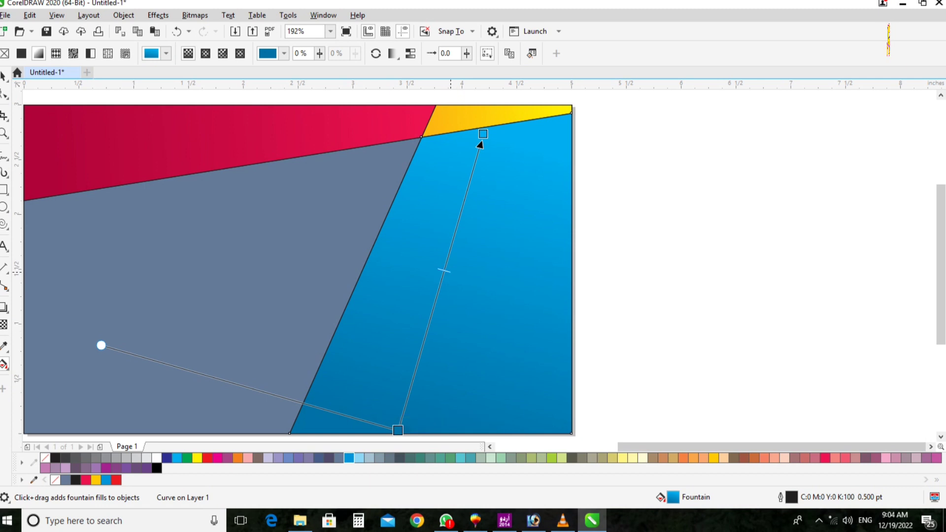
Fill the large lower-left shape with lime green, C40 M0 Y100 K0.
{"action": "key", "text": "space"}
{"action": "key", "text": "shift+F2"}
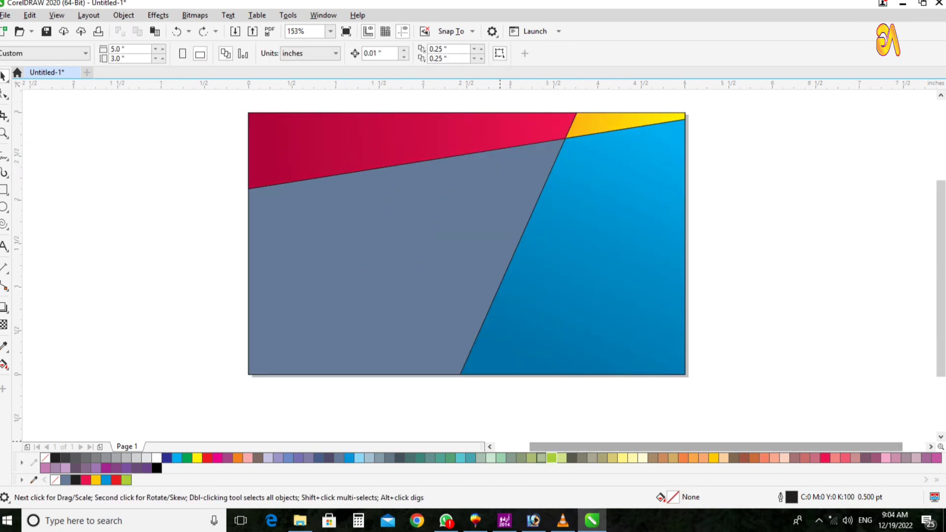
{"action": "left_click", "coordinate": [552, 458]}
Apply a linear fountain fill to the lime shape from its upper-right corner to its lower-left corner, ending in yellow.
{"action": "left_click", "coordinate": [4, 365]}
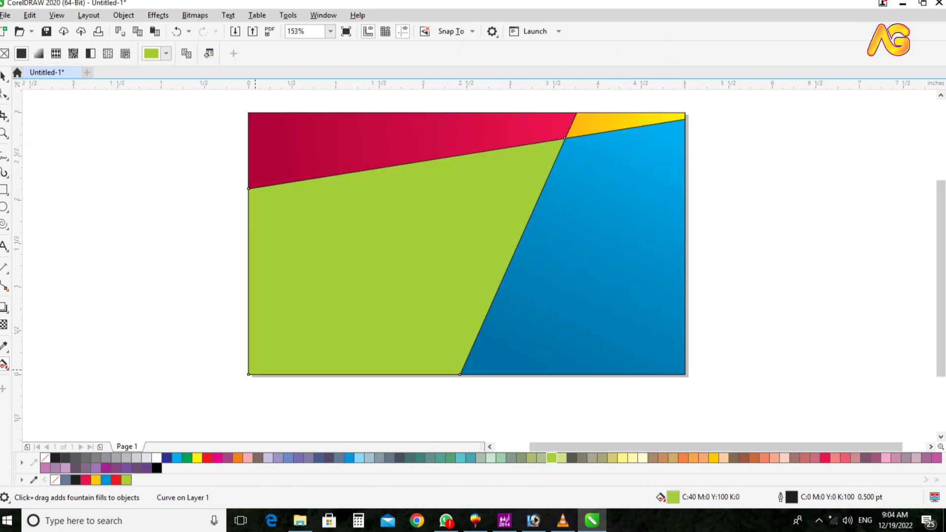
{"action": "left_click", "coordinate": [274, 351]}
{"action": "left_click", "coordinate": [266, 372]}
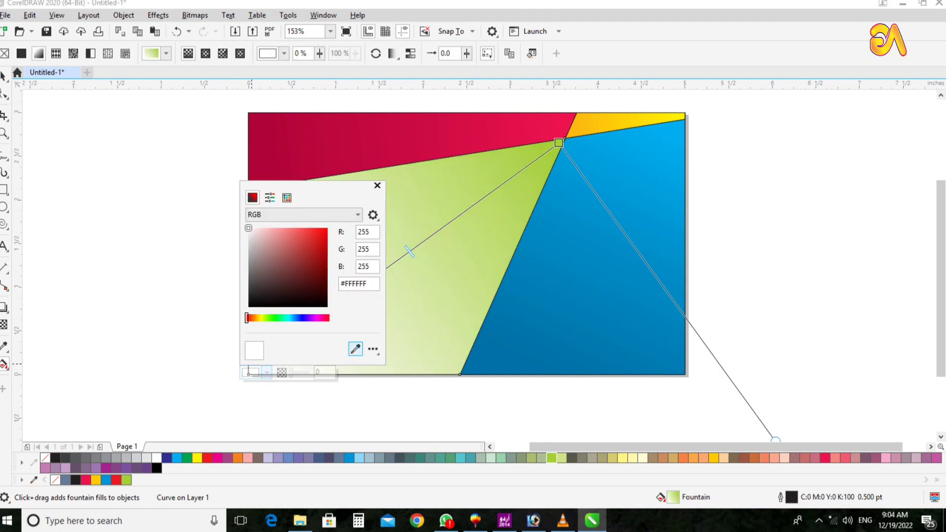
{"action": "left_click", "coordinate": [197, 457]}
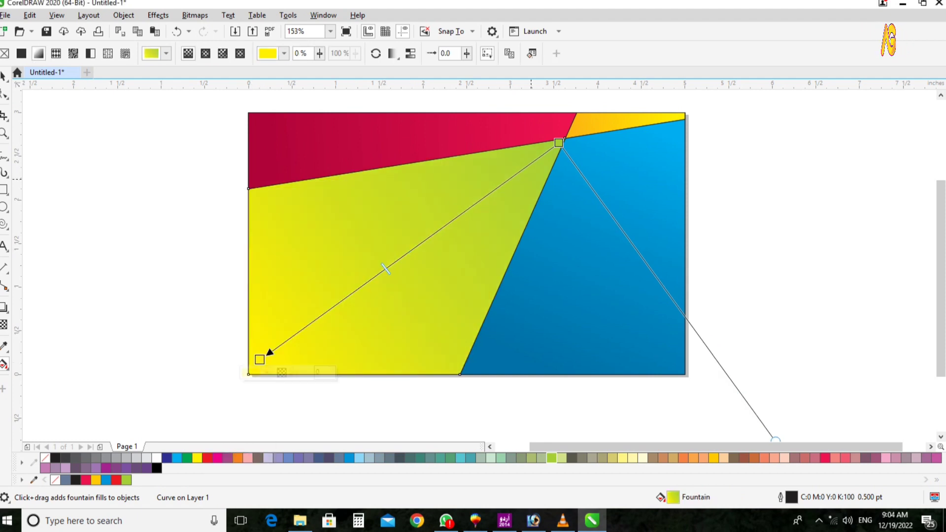
Adjust the lime-to-yellow gradient by moving both of its end points further inside the shape.
{"action": "left_click_drag", "start_coordinate": [559, 143], "coordinate": [547, 148]}
{"action": "left_click", "coordinate": [557, 162]}
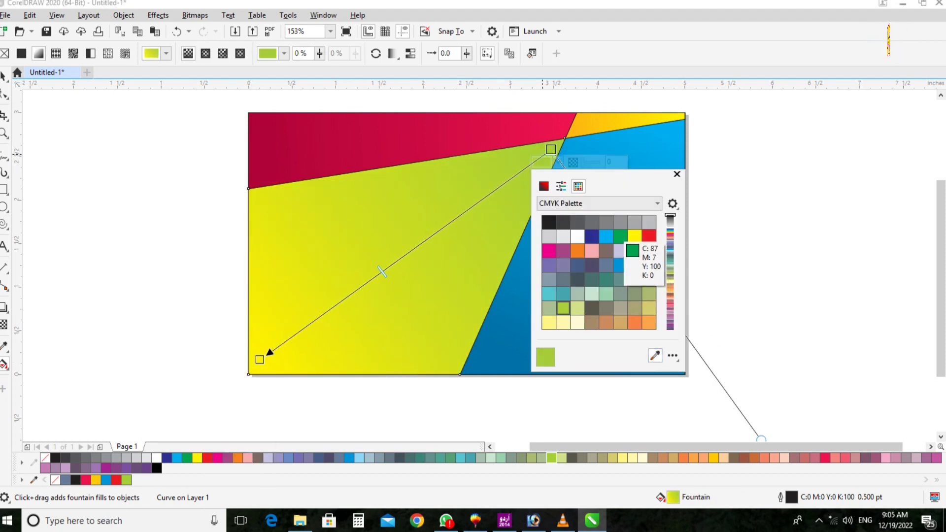
{"action": "left_click", "coordinate": [620, 236]}
{"action": "key", "text": "Escape"}
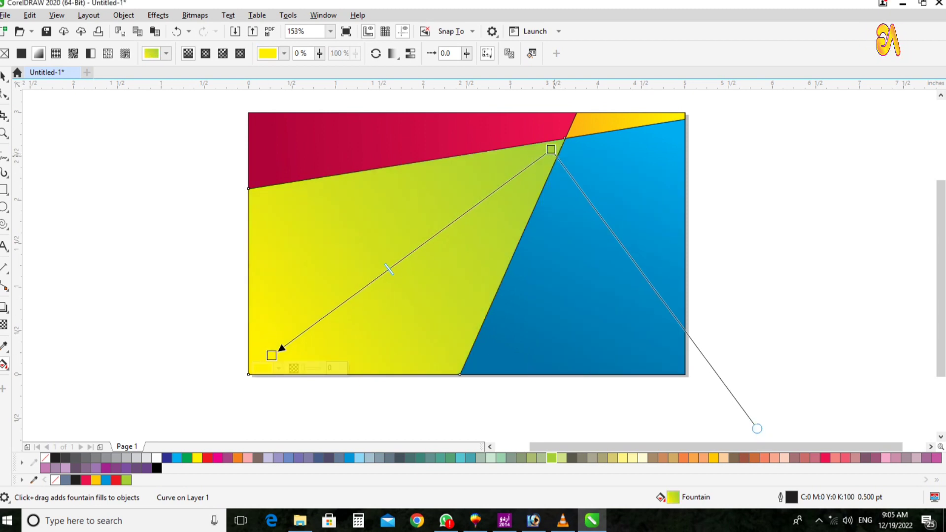
{"action": "left_click_drag", "start_coordinate": [551, 149], "coordinate": [504, 169]}
Select all the shapes on the page and remove their outlines.
{"action": "key", "text": "space"}
{"action": "key", "text": "z"}
{"action": "key", "text": "F3"}
{"action": "key", "text": "shift+F2"}
{"action": "key", "text": "space"}
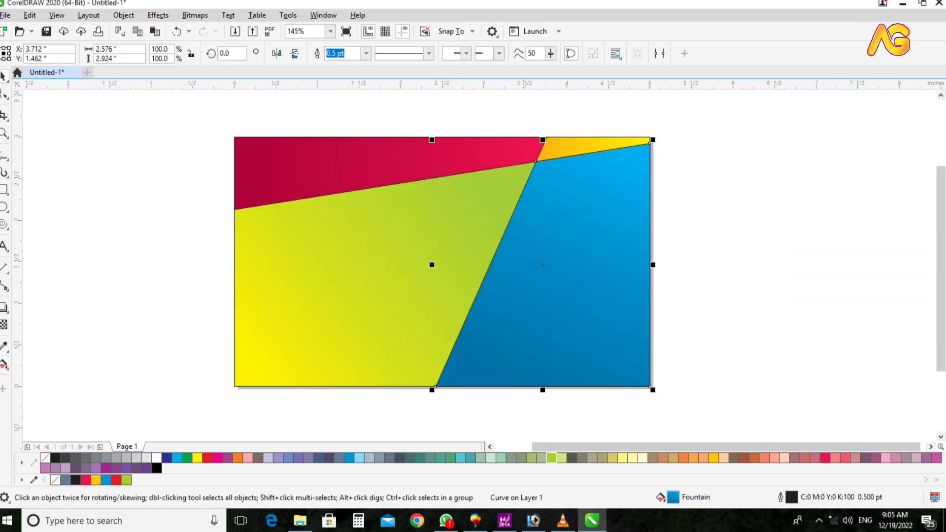
{"action": "key", "text": "ctrl+a"}
{"action": "key", "text": "z"}
{"action": "key", "text": "F3"}
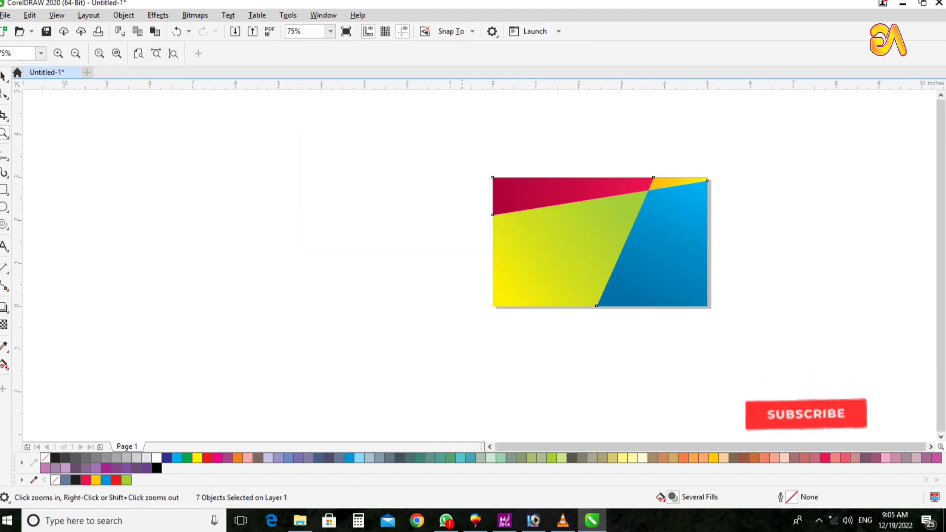
{"action": "key", "text": "shift+F2"}
{"action": "key", "text": "shift+F4"}
{"action": "key", "text": "space"}
{"action": "key", "text": "ctrl+z"}
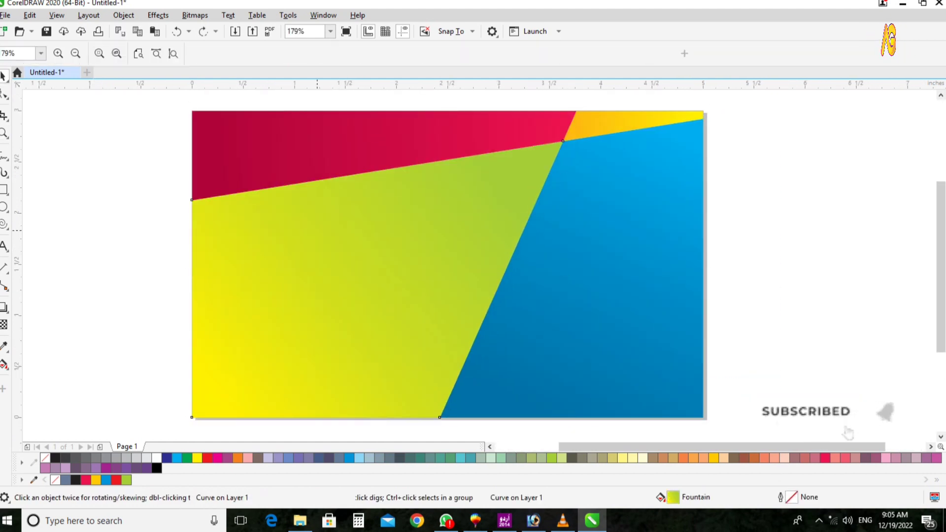
Duplicate the red shape and place the copy about 0.12 in above the original.
{"action": "left_click_drag", "start_coordinate": [142, 116], "coordinate": [802, 248]}
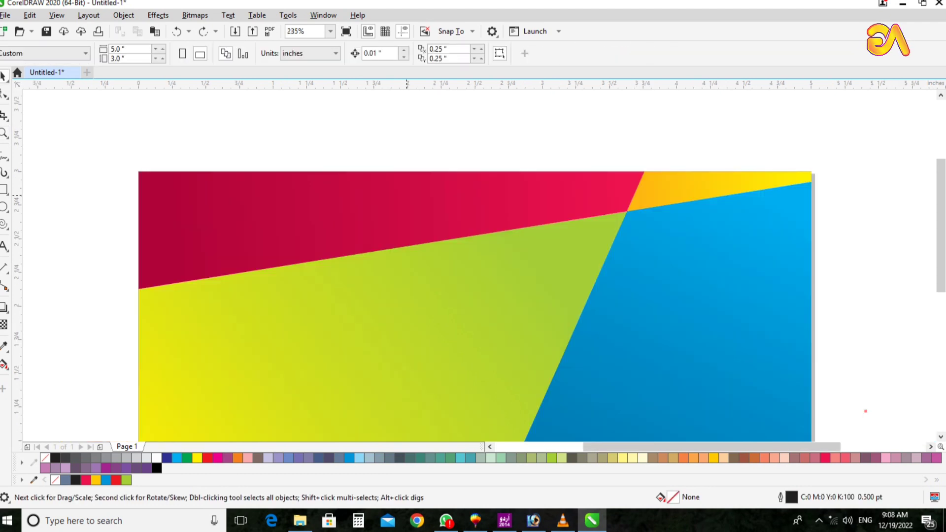
{"action": "key", "text": "z"}
{"action": "left_click_drag", "start_coordinate": [84, 144], "coordinate": [735, 298]}
{"action": "key", "text": "space"}
{"action": "left_click", "coordinate": [444, 221]}
{"action": "left_click", "coordinate": [781, 224]}
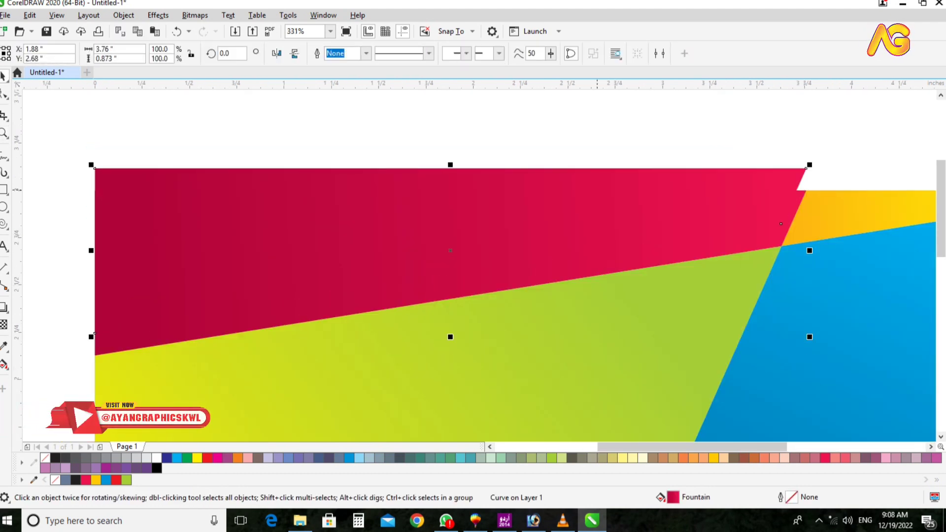
Edit the red copy's fountain fill with a 254° rotation and a slightly darker end colour.
{"action": "key", "text": "F11"}
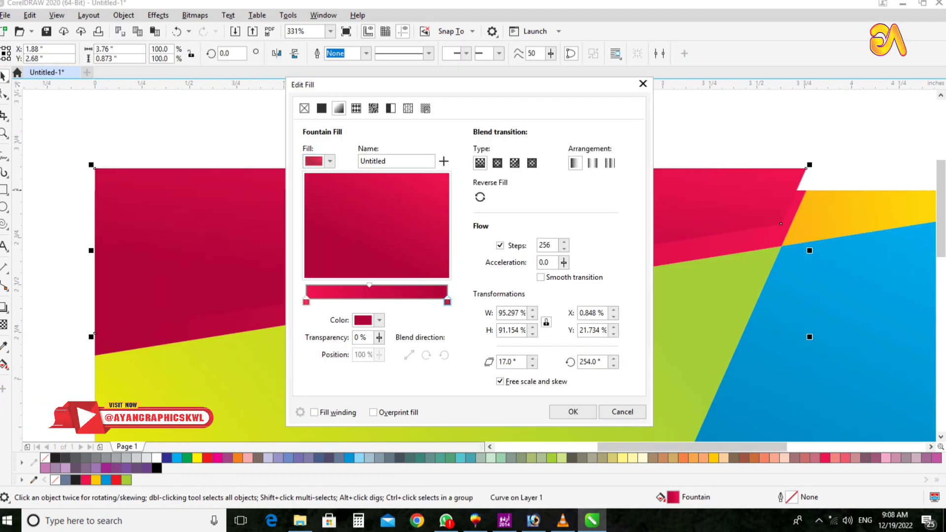
{"action": "left_click", "coordinate": [379, 320]}
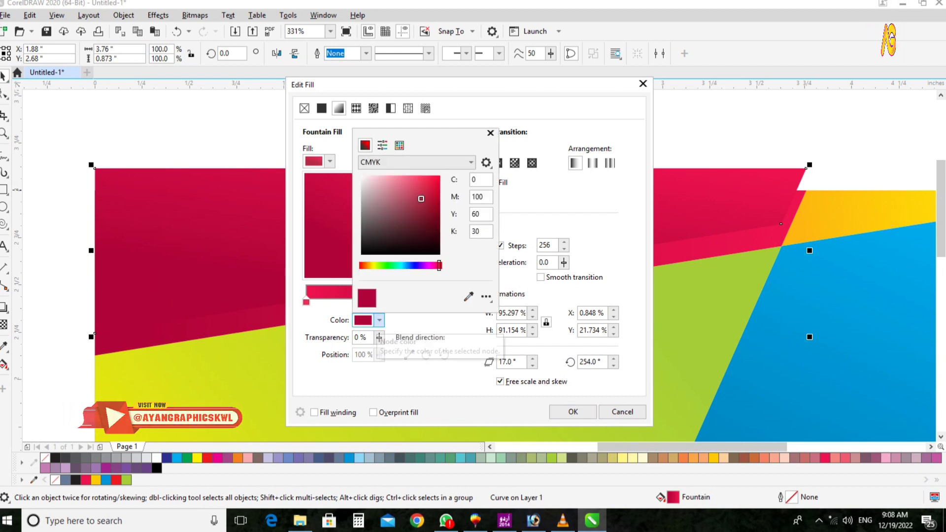
{"action": "key", "text": "Return"}
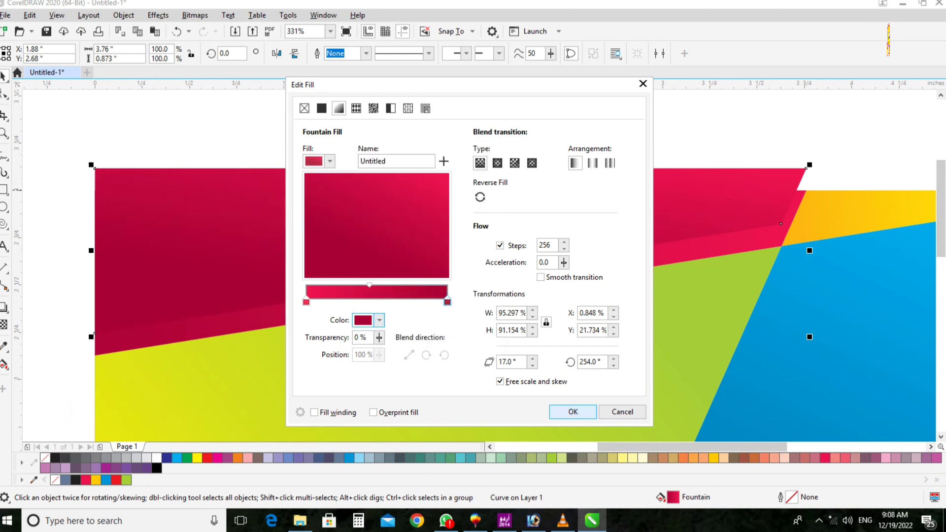
{"action": "key", "text": "Return"}
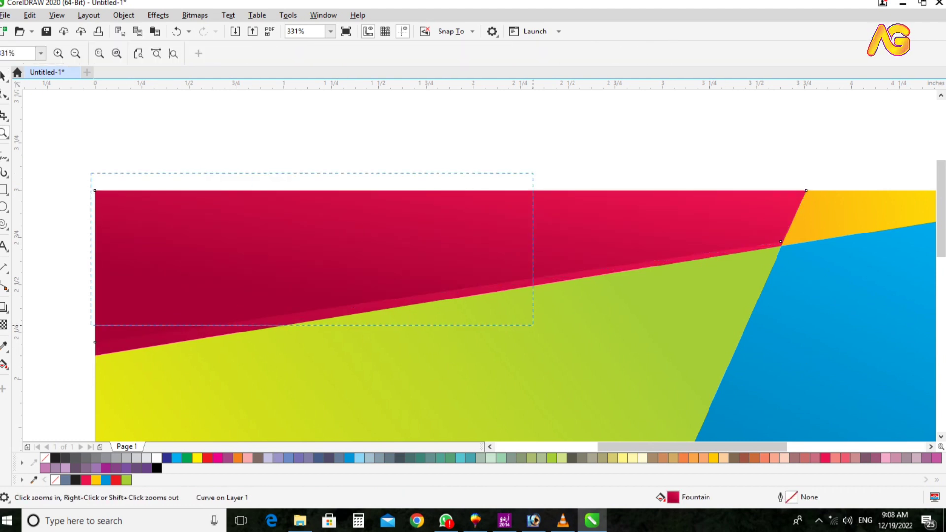
Turn on object snapping and move the red copy's lower-right corner node onto the yellow shape's slanted edge.
{"action": "scroll", "coordinate": [504, 294], "scroll_direction": "up", "scroll_amount": 4}
{"action": "key", "text": "F10"}
{"action": "left_click", "coordinate": [503, 294]}
{"action": "left_click", "coordinate": [453, 31]}
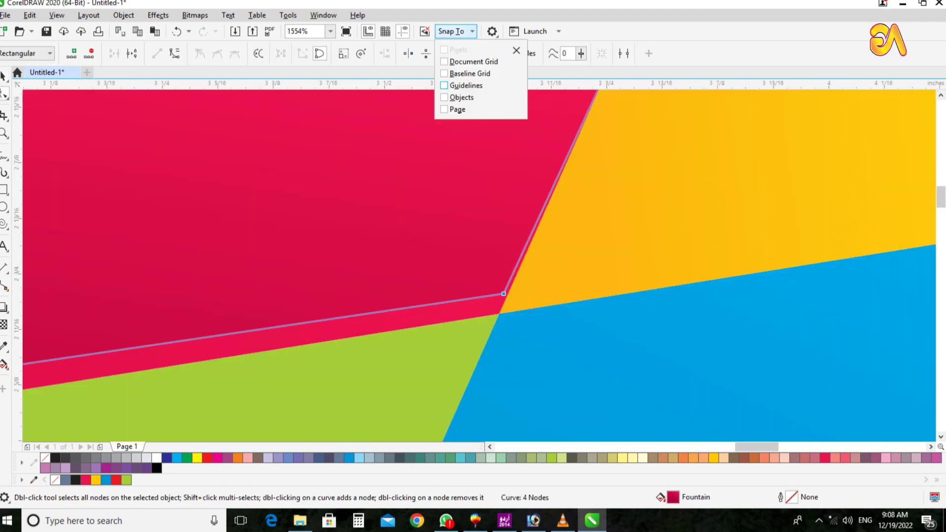
{"action": "key", "text": "Escape"}
{"action": "left_click_drag", "start_coordinate": [503, 294], "coordinate": [499, 313]}
{"action": "key", "text": "space"}
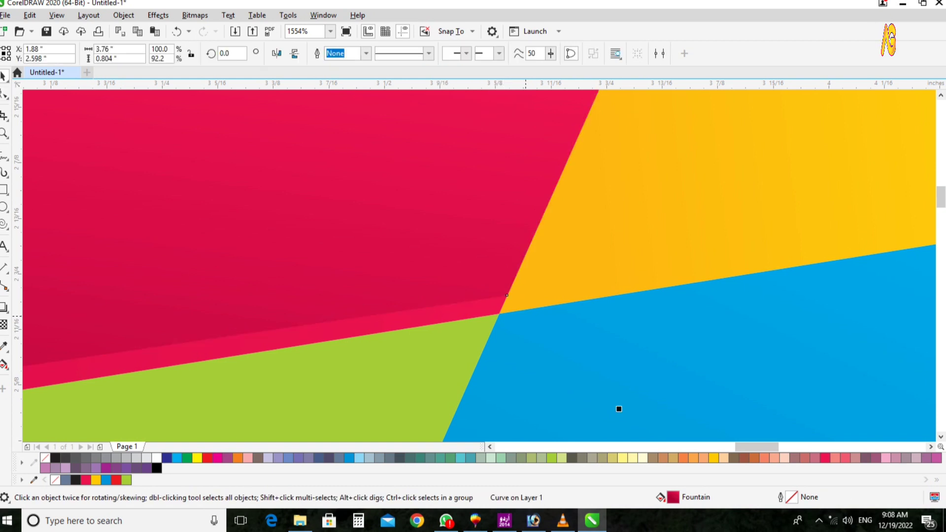
Edit the original red shape's fountain fill so the strip exposed below the dark copy is bright red at the left.
{"action": "key", "text": "z"}
{"action": "key", "text": "F4"}
{"action": "scroll", "coordinate": [221, 171], "scroll_direction": "up", "scroll_amount": 4}
{"action": "key", "text": "space"}
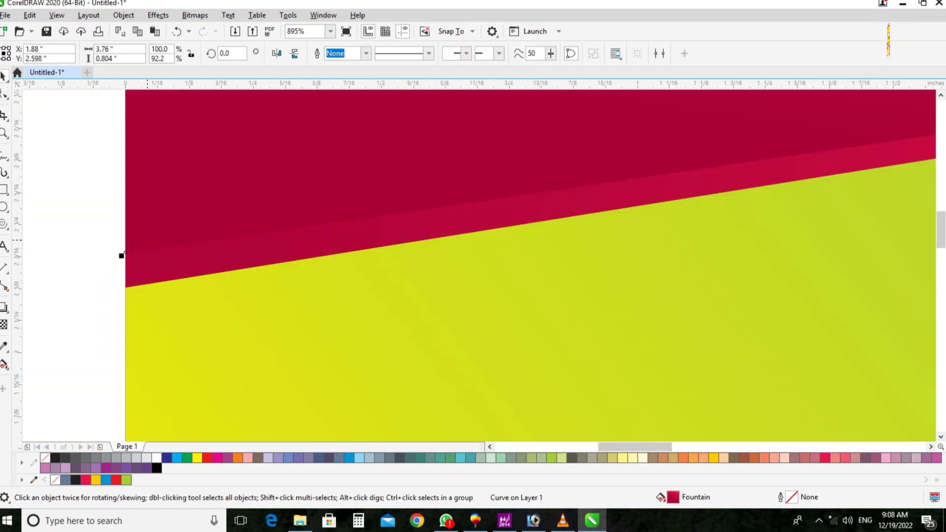
{"action": "key", "text": "F10"}
{"action": "key", "text": "space"}
{"action": "key", "text": "F11"}
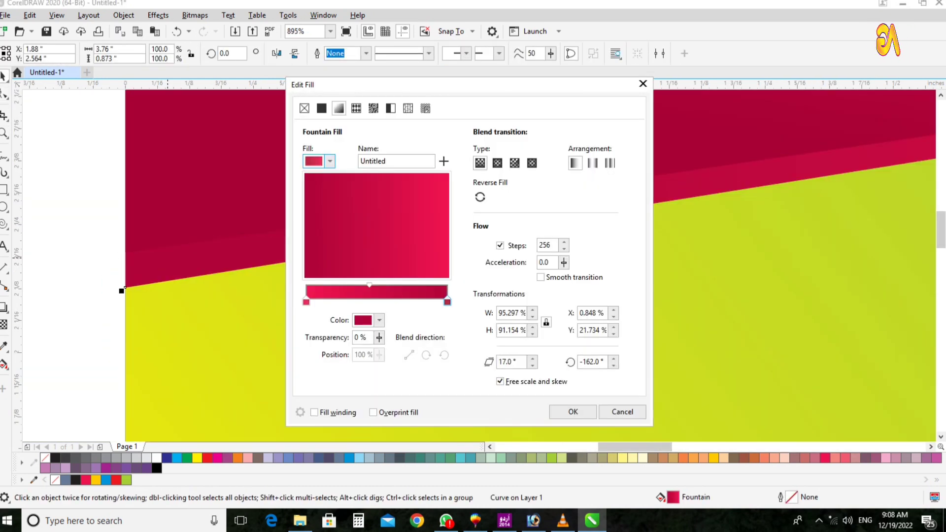
{"action": "key", "text": "Return"}
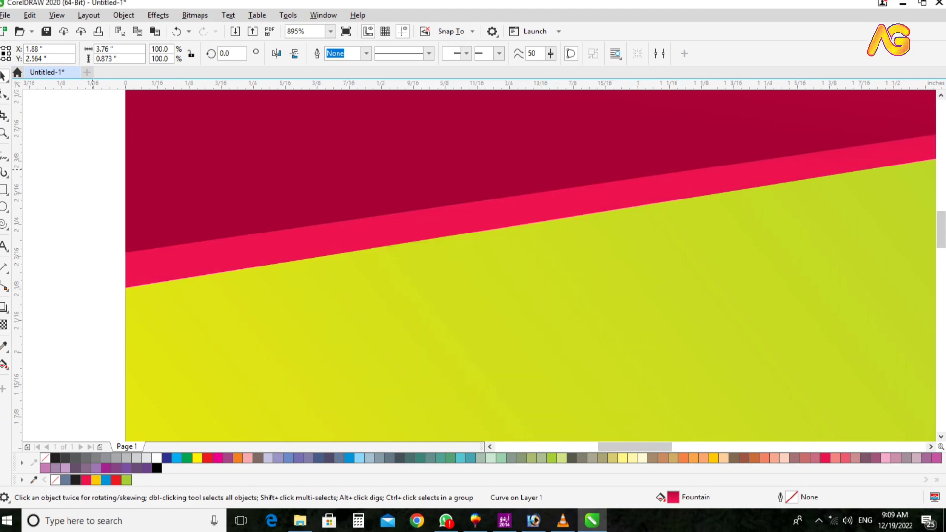
Move the dark red copy's lower-left node about 0.03 in straight down along the page's left edge to narrow the bright strip.
{"action": "key", "text": "z"}
{"action": "key", "text": "shift+F4"}
{"action": "left_click_drag", "start_coordinate": [33, 225], "coordinate": [836, 317]}
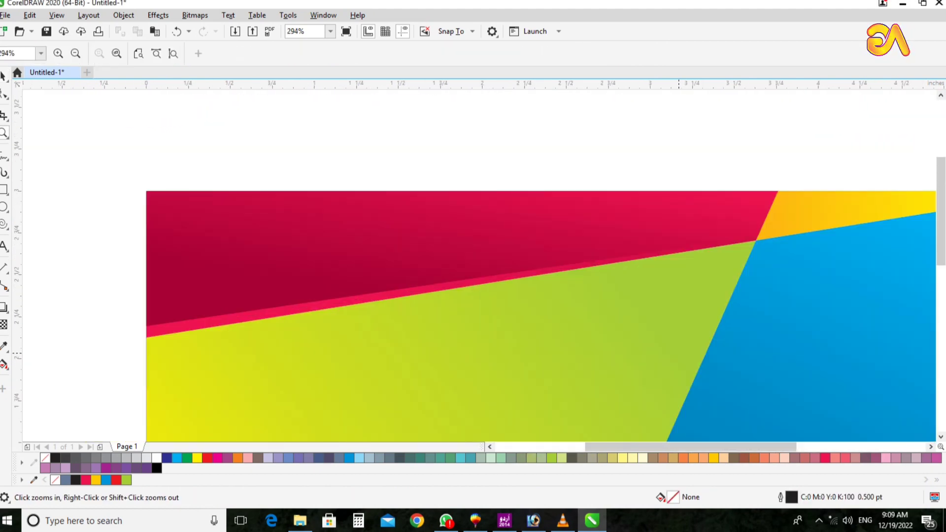
{"action": "key", "text": "F10"}
{"action": "scroll", "coordinate": [473, 266], "scroll_direction": "up", "scroll_amount": 3}
{"action": "left_click_drag", "start_coordinate": [188, 386], "coordinate": [188, 401]}
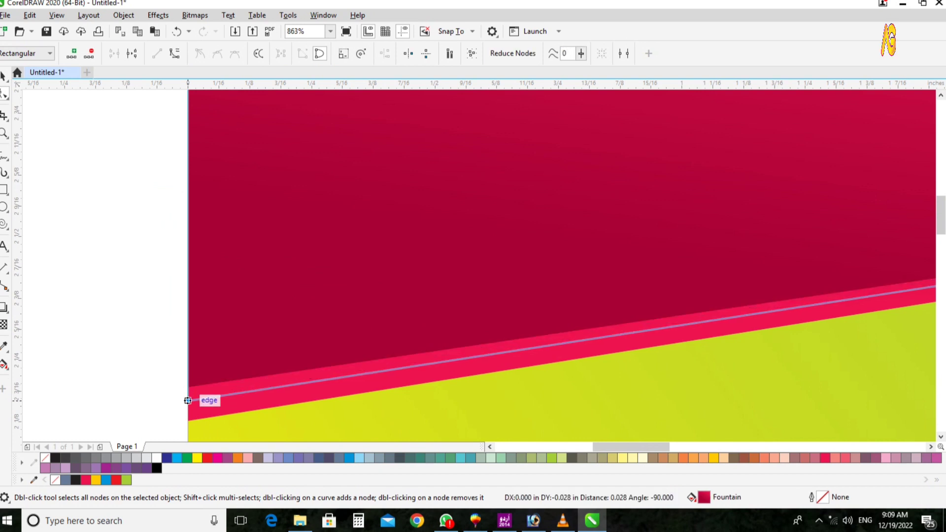
Edit the yellow copy's fountain fill so bright yellow at its upper left deepens to orange towards the lower right.
{"action": "key", "text": "space"}
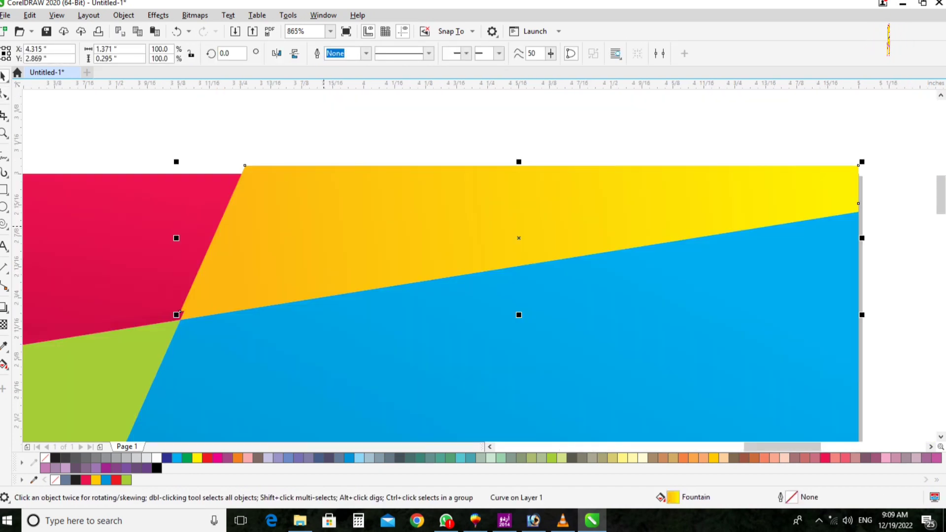
{"action": "key", "text": "F11"}
{"action": "key", "text": "Return"}
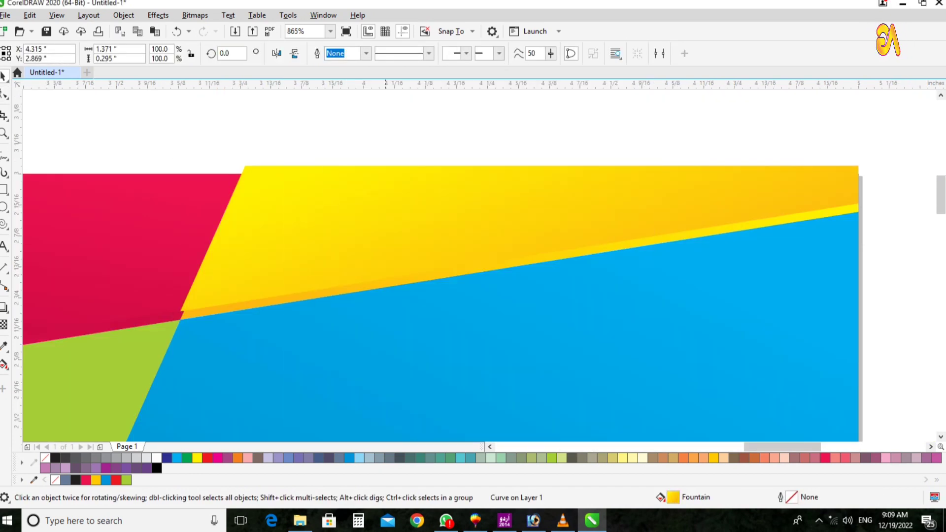
Align the yellow copy with the original yellow shape's top edge.
{"action": "left_click", "coordinate": [274, 302], "text": "shift"}
{"action": "scroll", "coordinate": [473, 266], "scroll_direction": "up", "scroll_amount": 1}
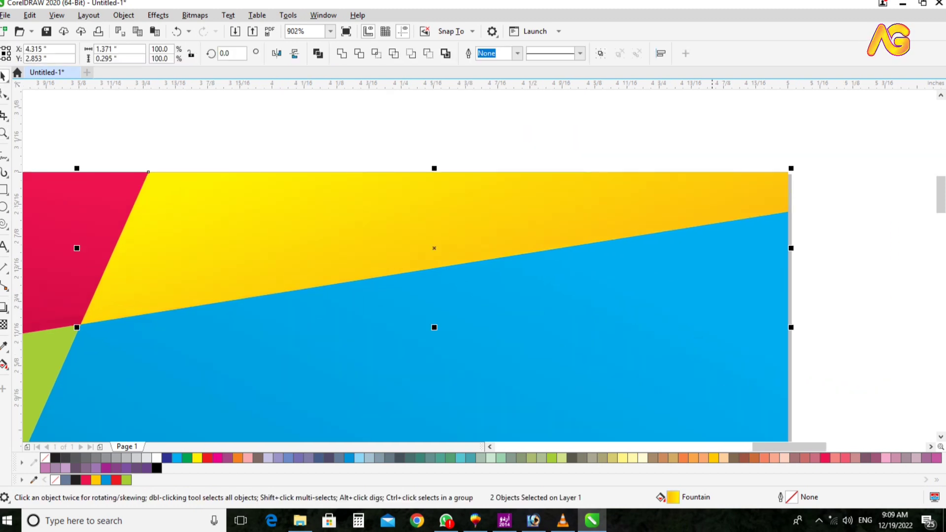
{"action": "key", "text": "F10"}
{"action": "key", "text": "ctrl+z"}
{"action": "key", "text": "space"}
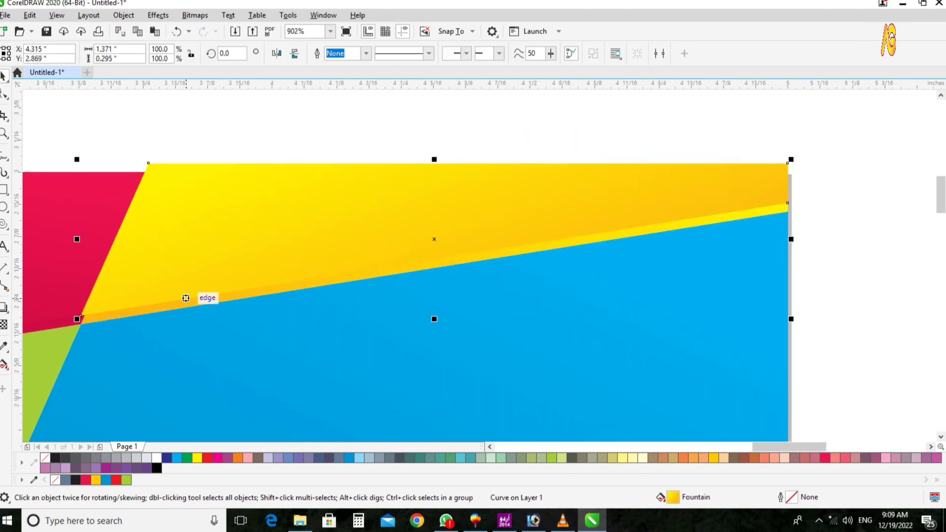
{"action": "key", "text": "ctrl+shift+z"}
{"action": "key", "text": "z"}
{"action": "left_click_drag", "start_coordinate": [64, 341], "coordinate": [576, 122]}
{"action": "key", "text": "space"}
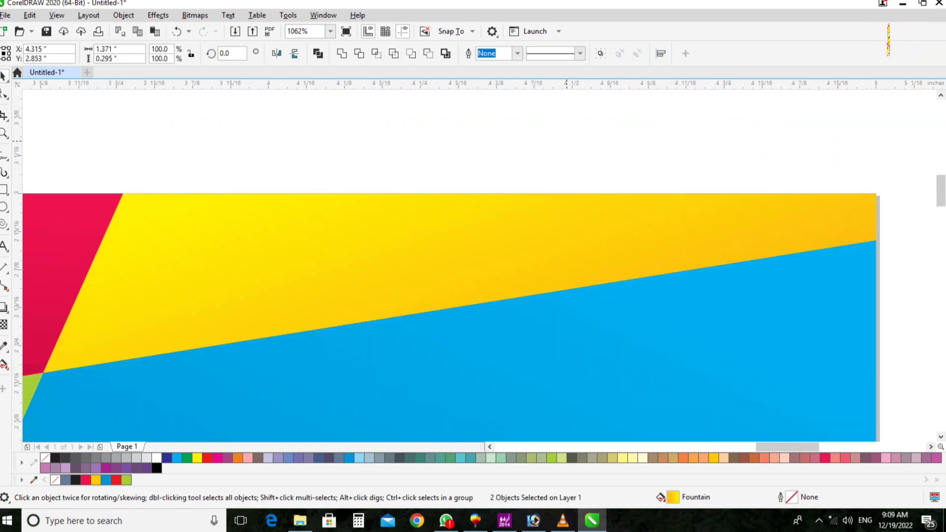
Reduce the yellow copy's height to 0.279 in and move its lower-left node onto the red shape's slanted edge.
{"action": "key", "text": "Tab"}
{"action": "scroll", "coordinate": [366, 173], "scroll_direction": "down", "scroll_amount": 3}
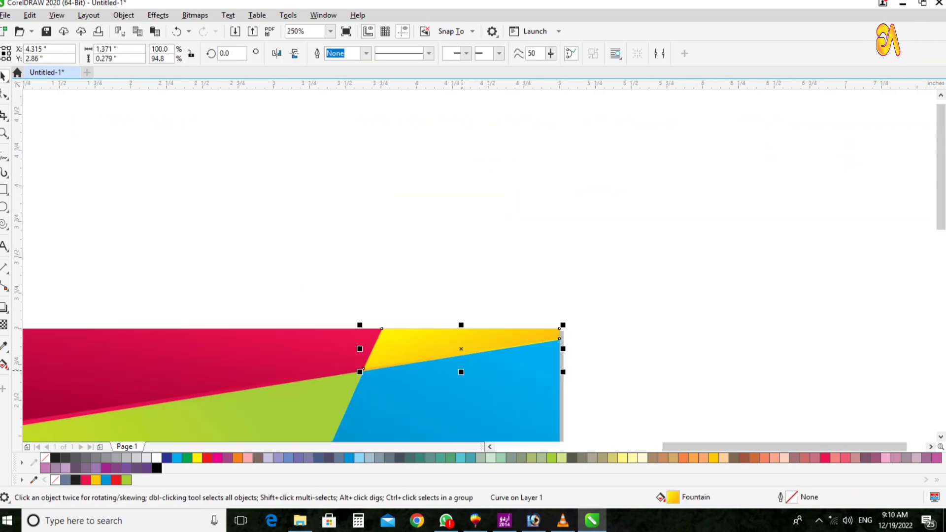
{"action": "scroll", "coordinate": [366, 173], "scroll_direction": "up", "scroll_amount": 4}
{"action": "key", "text": "F10"}
{"action": "key", "text": "z"}
{"action": "left_click_drag", "start_coordinate": [49, 268], "coordinate": [283, 355]}
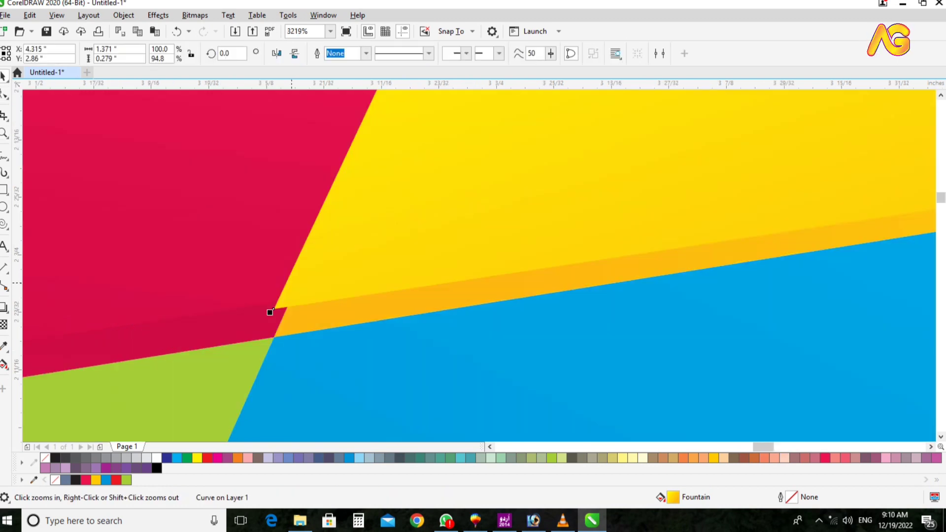
{"action": "key", "text": "space"}
{"action": "left_click_drag", "start_coordinate": [275, 308], "coordinate": [291, 306]}
Move the yellow copy's lower-left node about 0.004 in farther up along the slanted edge it shares with the red shape.
{"action": "key", "text": "z"}
{"action": "left_click_drag", "start_coordinate": [200, 253], "coordinate": [372, 292]}
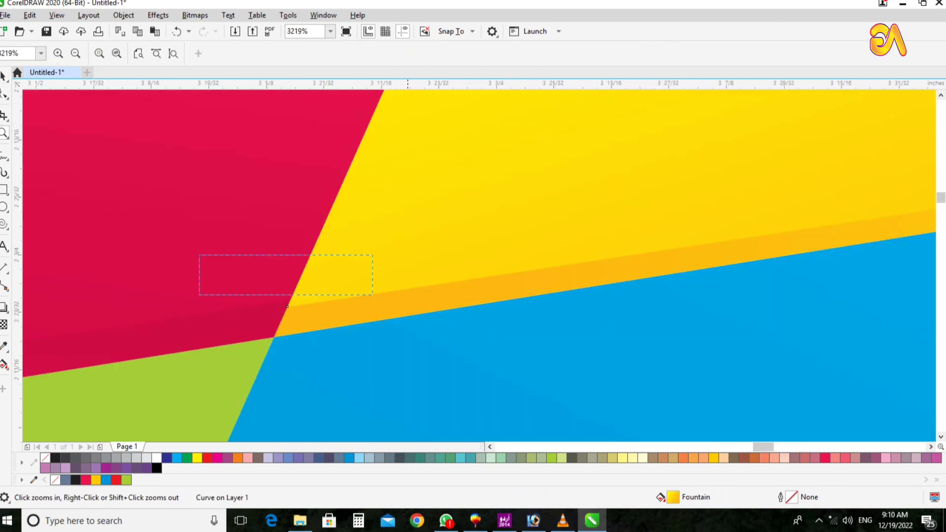
{"action": "left_click", "coordinate": [390, 236]}
{"action": "key", "text": "space"}
{"action": "key", "text": "F10"}
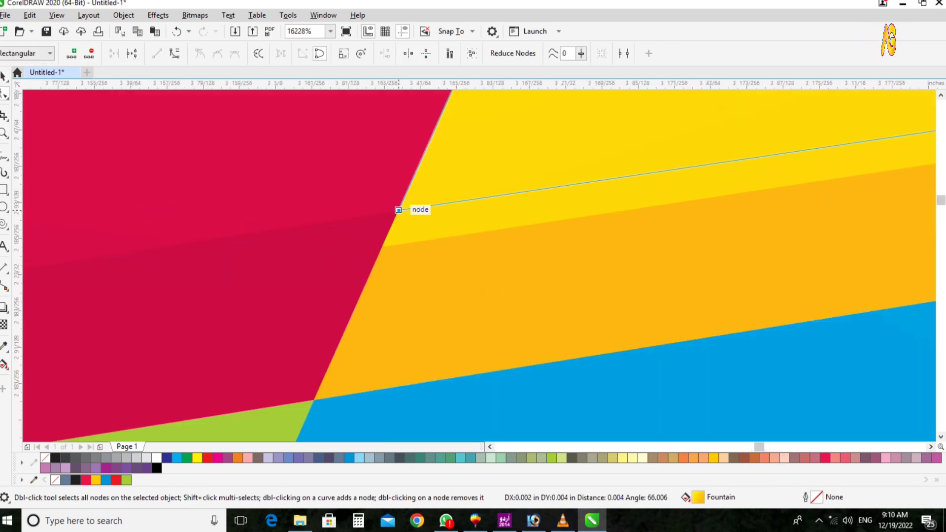
{"action": "left_click_drag", "start_coordinate": [399, 210], "coordinate": [398, 210]}
{"action": "key", "text": "space"}
{"action": "key", "text": "F4"}
Move the yellow copy's lower-right node slightly up along the page's right edge to widen the bright yellow strip.
{"action": "scroll", "coordinate": [455, 323], "scroll_direction": "up", "scroll_amount": 10}
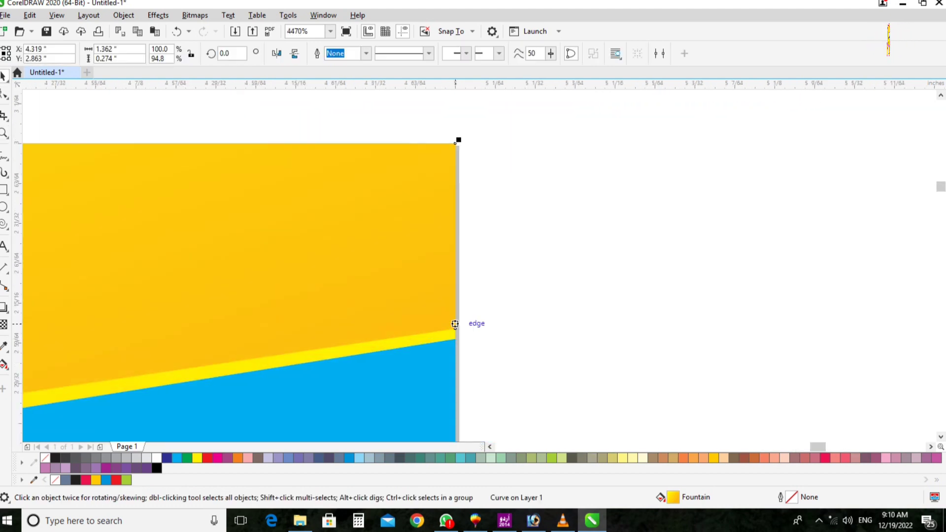
{"action": "key", "text": "F10"}
{"action": "left_click_drag", "start_coordinate": [455, 324], "coordinate": [455, 321]}
{"action": "key", "text": "space"}
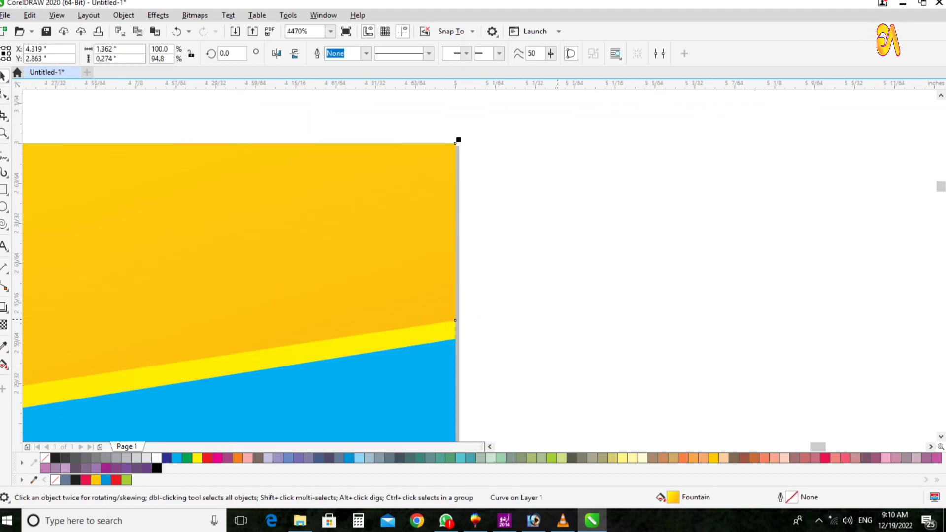
{"action": "key", "text": "F4"}
Edit the offset blue copy's fountain fill so light blue at its lower left darkens towards the right edge.
{"action": "scroll", "coordinate": [481, 266], "scroll_direction": "up", "scroll_amount": 3}
{"action": "scroll", "coordinate": [480, 266], "scroll_direction": "down", "scroll_amount": 3}
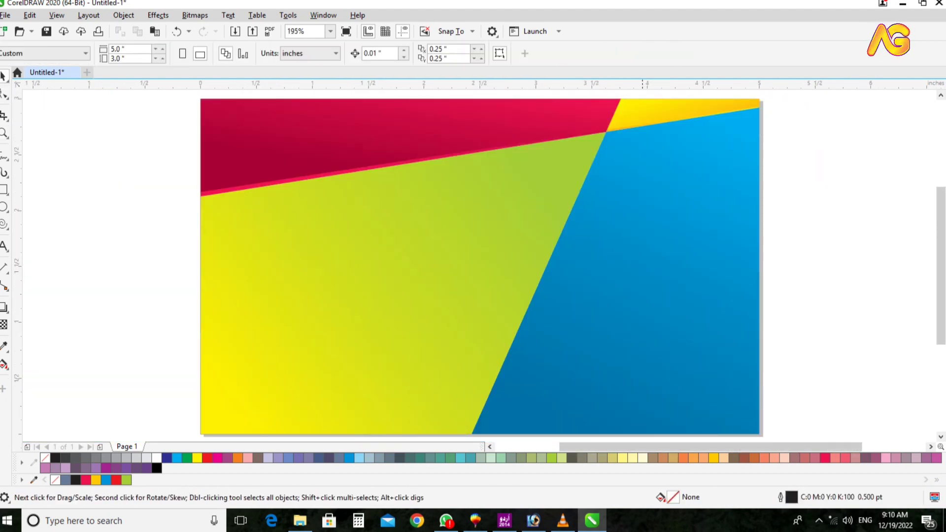
{"action": "left_click", "coordinate": [640, 296]}
{"action": "key", "text": "F11"}
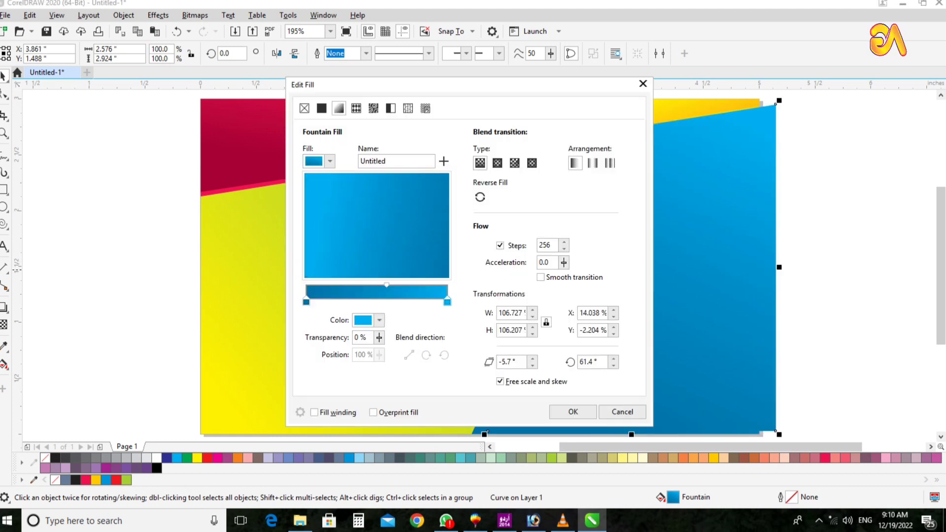
{"action": "key", "text": "Return"}
{"action": "key", "text": "Escape"}
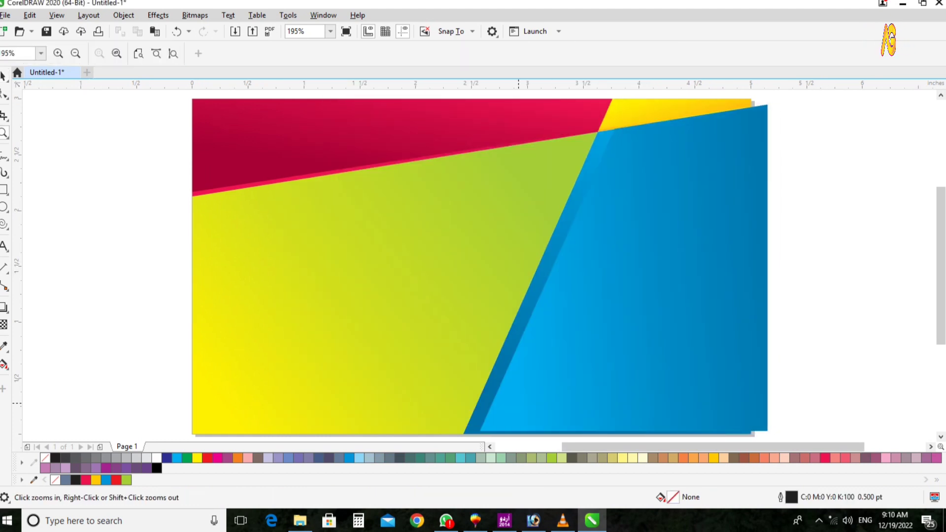
Narrow the blue copy to 98% width and align it with the original blue shape's right and bottom edges.
{"action": "scroll", "coordinate": [480, 266], "scroll_direction": "down", "scroll_amount": 3}
{"action": "scroll", "coordinate": [480, 266], "scroll_direction": "up", "scroll_amount": 1}
{"action": "left_click", "coordinate": [443, 314]}
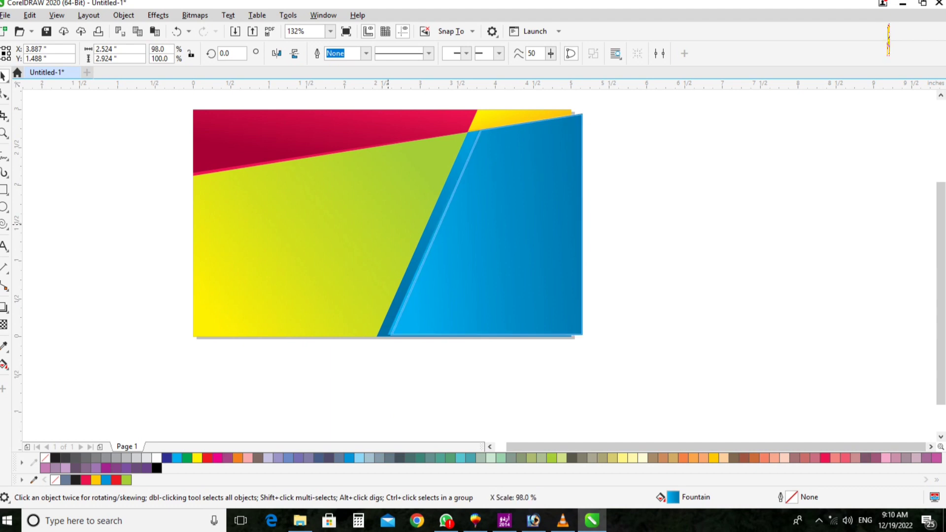
{"action": "left_click", "coordinate": [387, 328], "text": "shift"}
{"action": "key", "text": "z"}
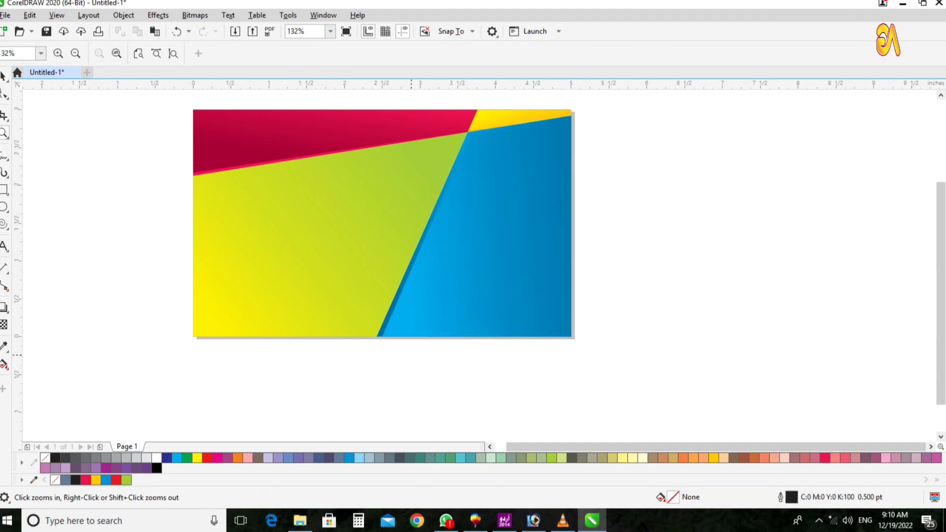
Move the blue copy's upper corner nodes onto the yellow shape's lower edge.
{"action": "scroll", "coordinate": [558, 128], "scroll_direction": "up", "scroll_amount": 2}
{"action": "scroll", "coordinate": [542, 103], "scroll_direction": "up", "scroll_amount": 3}
{"action": "scroll", "coordinate": [239, 246], "scroll_direction": "up", "scroll_amount": 5}
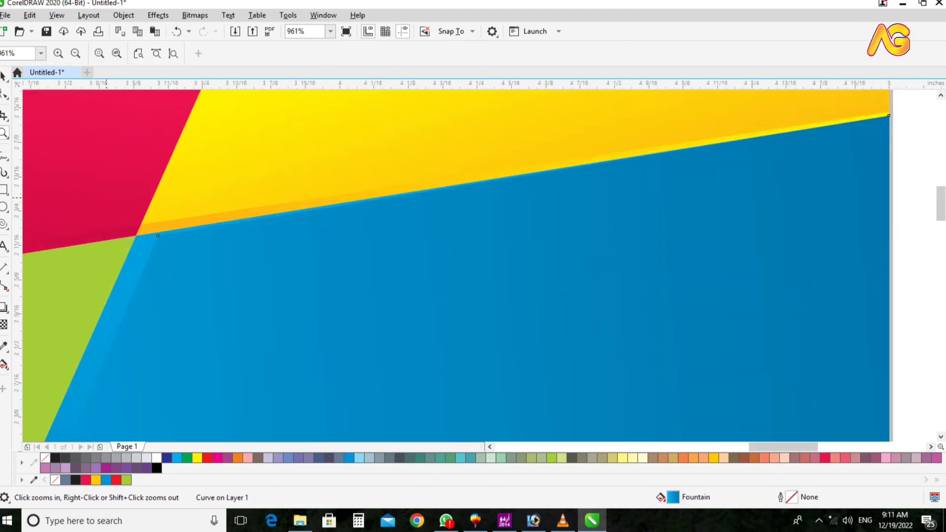
{"action": "key", "text": "F10"}
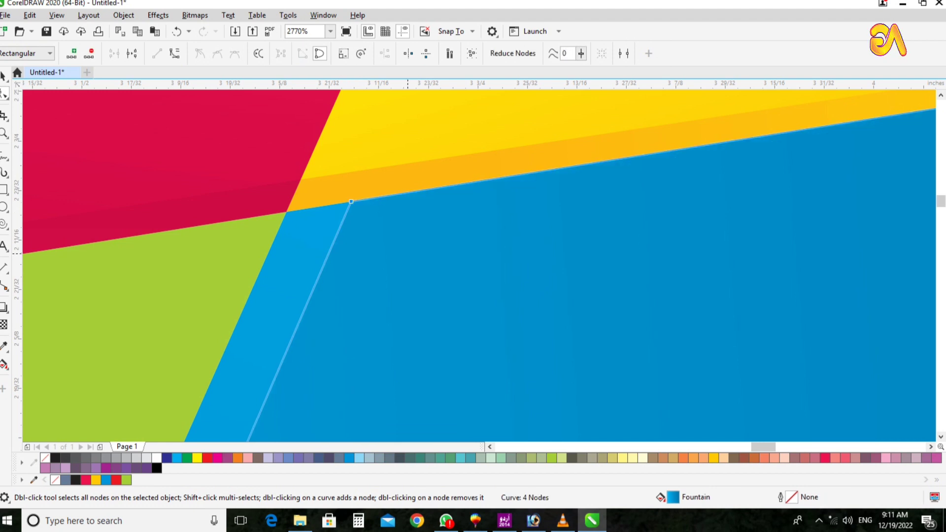
{"action": "scroll", "coordinate": [350, 201], "scroll_direction": "down", "scroll_amount": 5}
{"action": "key", "text": "z"}
{"action": "scroll", "coordinate": [535, 234], "scroll_direction": "up", "scroll_amount": 5}
{"action": "key", "text": "F10"}
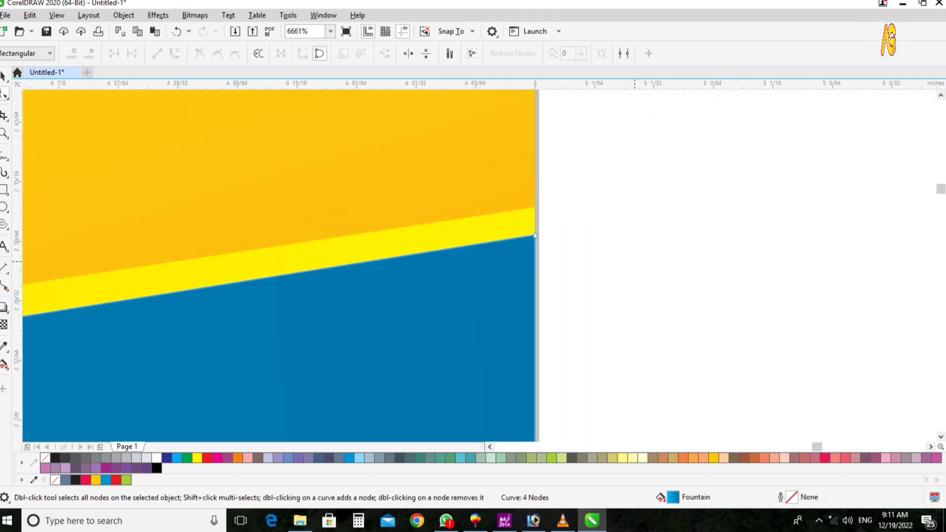
Move the blue copy's lower-left node slightly left along the page's bottom edge to narrow the dark blue strip.
{"action": "scroll", "coordinate": [480, 266], "scroll_direction": "down", "scroll_amount": 5}
{"action": "scroll", "coordinate": [276, 183], "scroll_direction": "up", "scroll_amount": 2}
{"action": "key", "text": "space"}
{"action": "scroll", "coordinate": [481, 267], "scroll_direction": "down", "scroll_amount": 2}
{"action": "scroll", "coordinate": [478, 432], "scroll_direction": "up", "scroll_amount": 7}
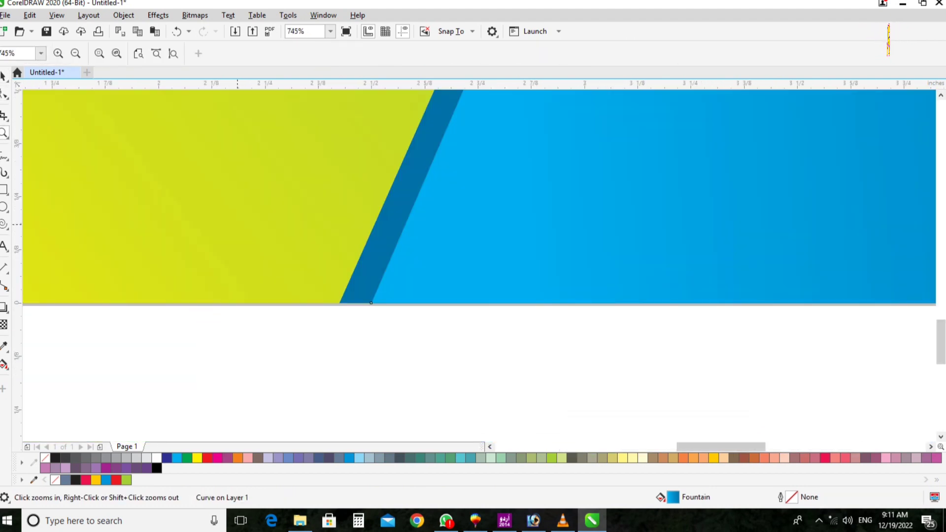
{"action": "key", "text": "F10"}
{"action": "key", "text": "space"}
{"action": "scroll", "coordinate": [481, 266], "scroll_direction": "down", "scroll_amount": 7}
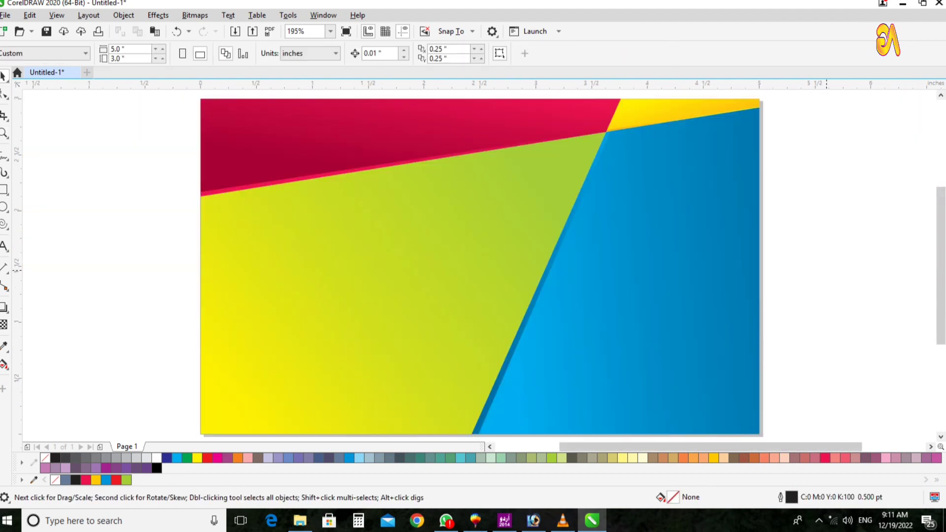
Edit the offset green copy's fountain fill so green at the top blends vertically into yellow at the bottom.
{"action": "left_click", "coordinate": [394, 290]}
{"action": "key", "text": "F11"}
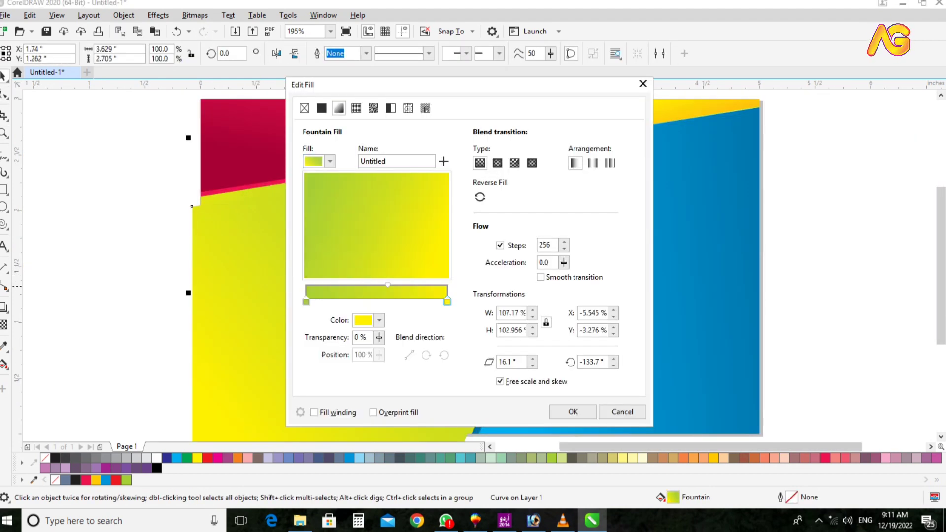
{"action": "key", "text": "Return"}
Scale the green copy to 98.4% and centre it on the original green shape.
{"action": "left_click", "coordinate": [598, 139]}
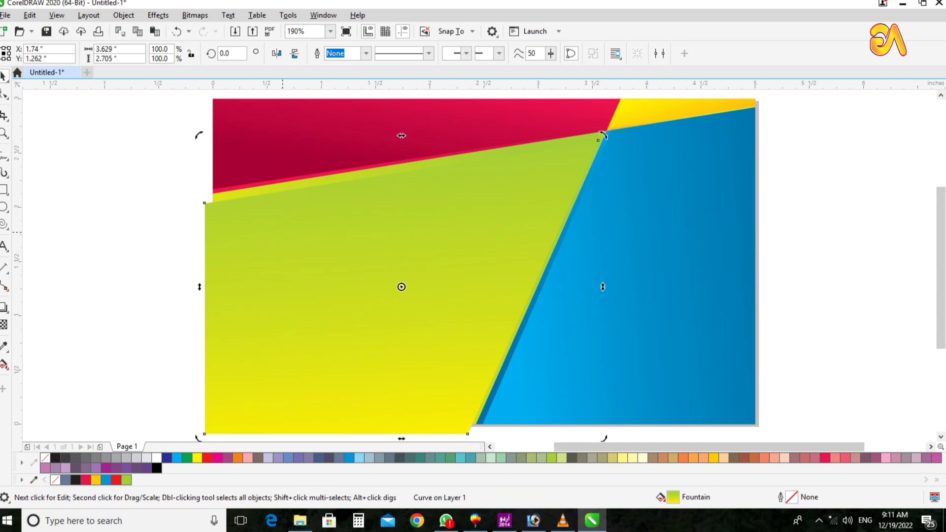
{"action": "left_click_drag", "start_coordinate": [598, 139], "coordinate": [600, 143]}
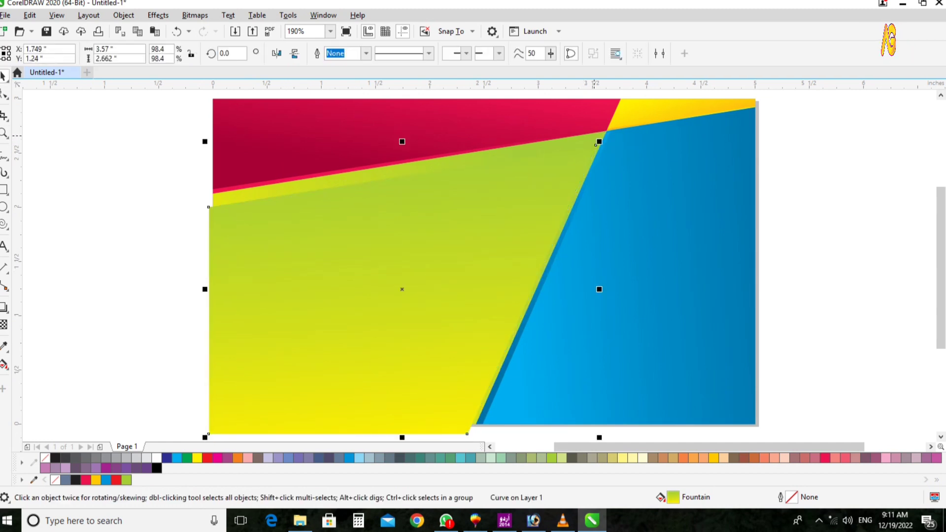
{"action": "key", "text": "ctrl+z"}
{"action": "key", "text": "Escape"}
{"action": "scroll", "coordinate": [188, 194], "scroll_direction": "up", "scroll_amount": 5}
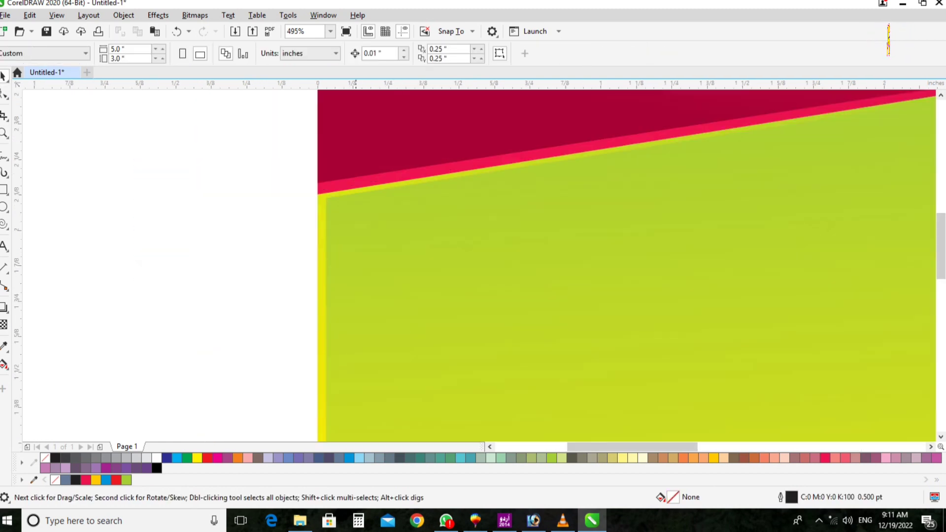
Align the green copy with the original green shape's left and bottom edges.
{"action": "key", "text": "Tab"}
{"action": "left_click", "coordinate": [352, 197], "text": "shift"}
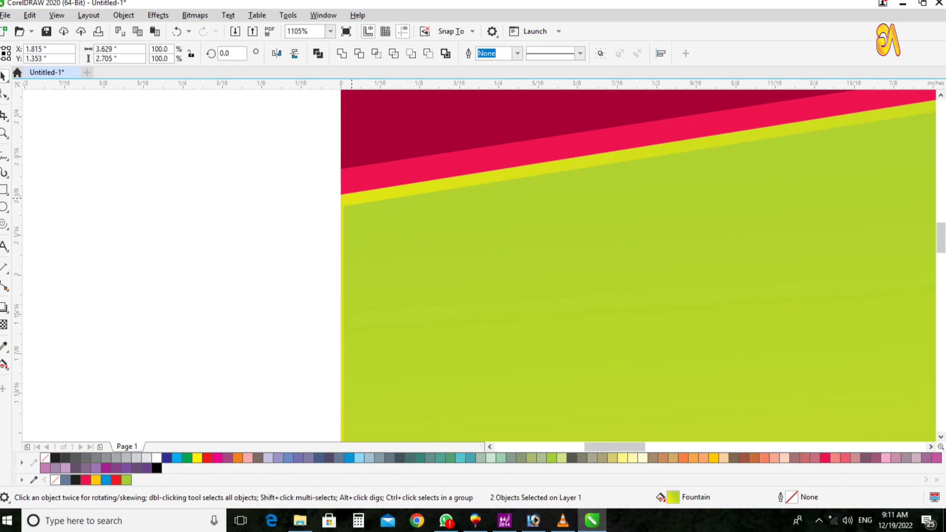
{"action": "key", "text": "Escape"}
{"action": "left_click", "coordinate": [349, 192]}
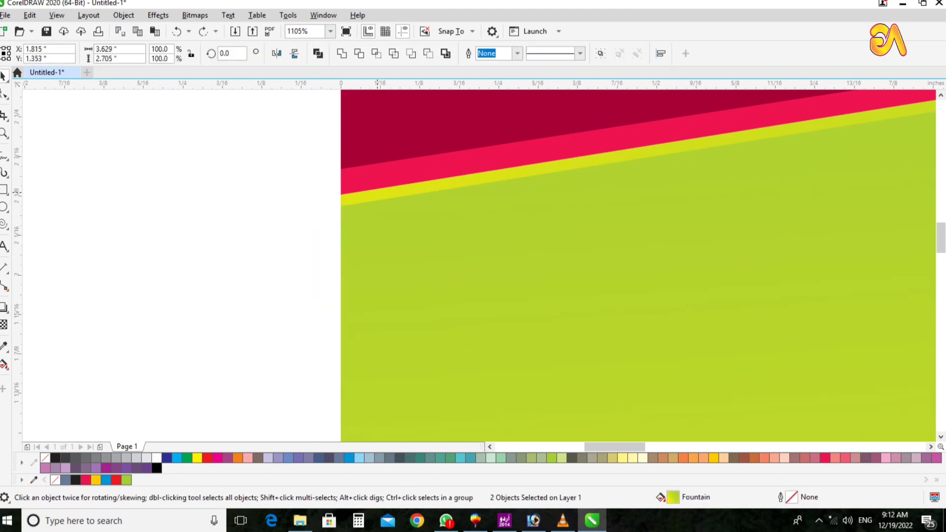
{"action": "key", "text": "Escape"}
Examine the green copy's corners and nodes against the original green shape's edges at close range.
{"action": "key", "text": "shift+F4"}
{"action": "key", "text": "z"}
{"action": "left_click_drag", "start_coordinate": [431, 412], "coordinate": [514, 446]}
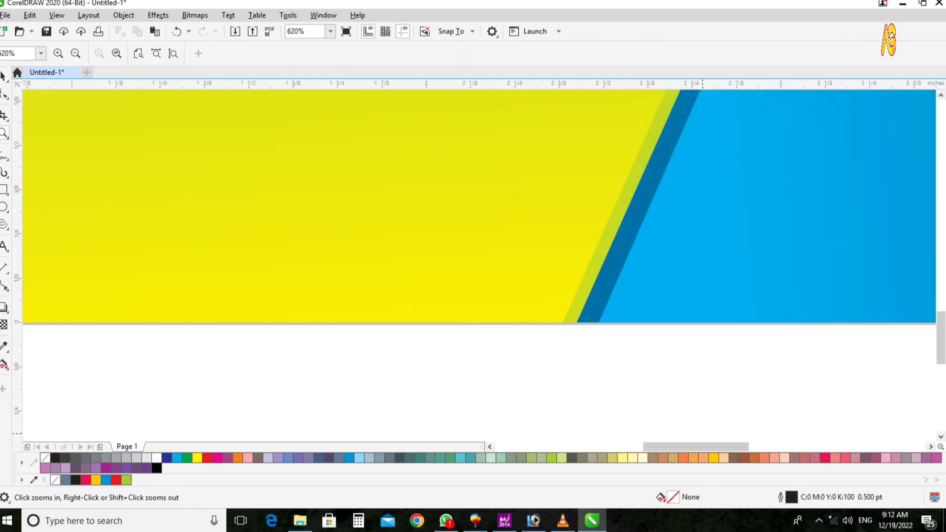
{"action": "key", "text": "F10"}
{"action": "left_click_drag", "start_coordinate": [486, 253], "coordinate": [687, 360]}
{"action": "left_click_drag", "start_coordinate": [405, 313], "coordinate": [377, 312]}
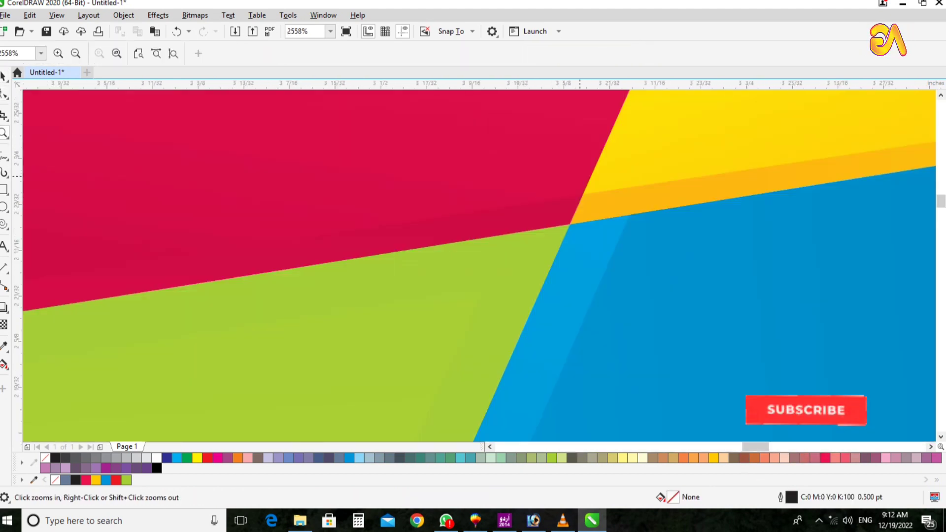
{"action": "key", "text": "F10"}
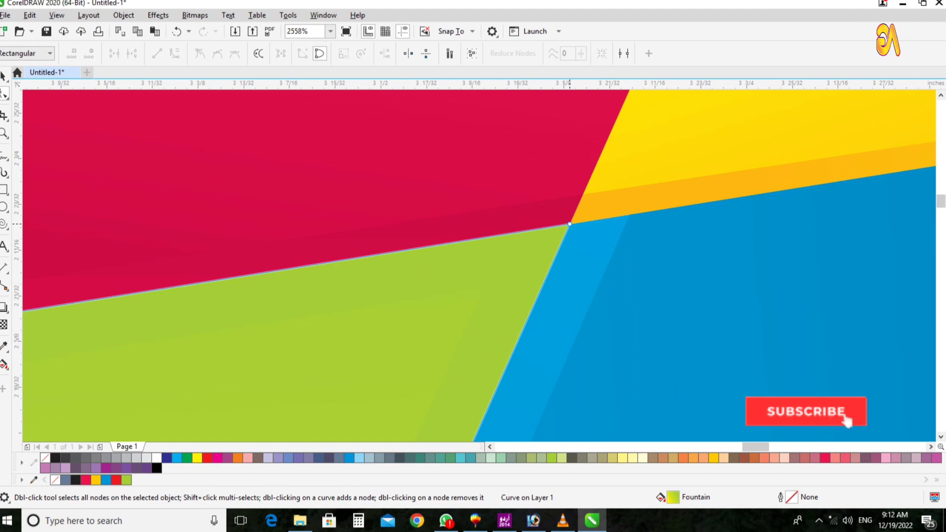
{"action": "key", "text": "z"}
{"action": "key", "text": "F4"}
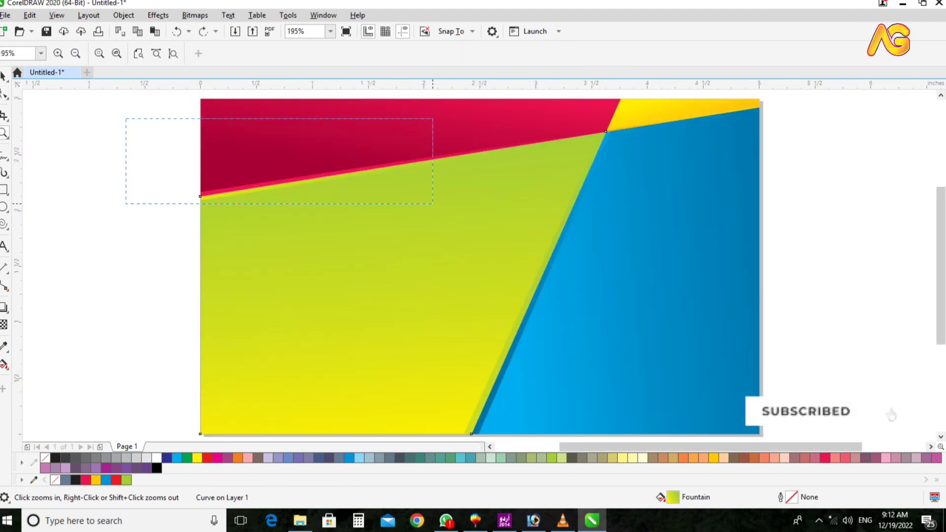
{"action": "left_click_drag", "start_coordinate": [126, 119], "coordinate": [645, 219]}
{"action": "left_click_drag", "start_coordinate": [144, 165], "coordinate": [553, 385]}
{"action": "key", "text": "F10"}
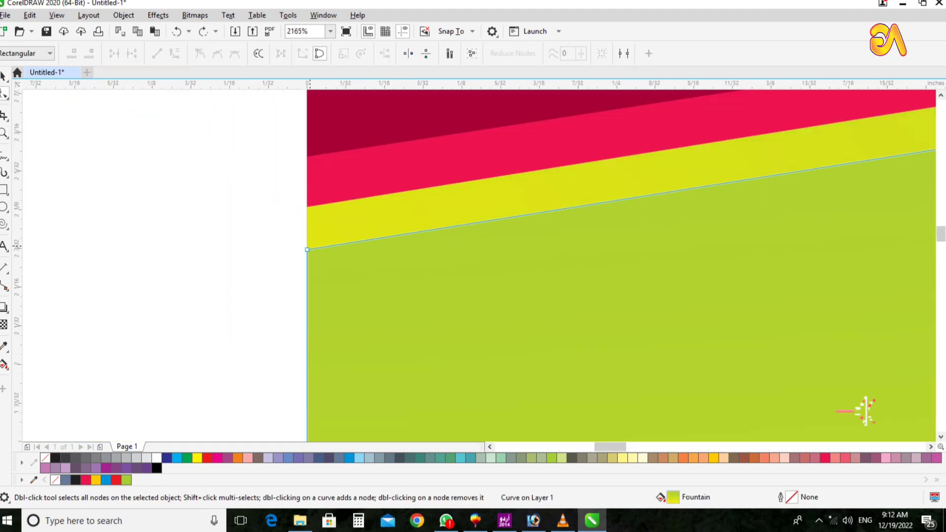
{"action": "key", "text": "Escape"}
{"action": "key", "text": "F4"}
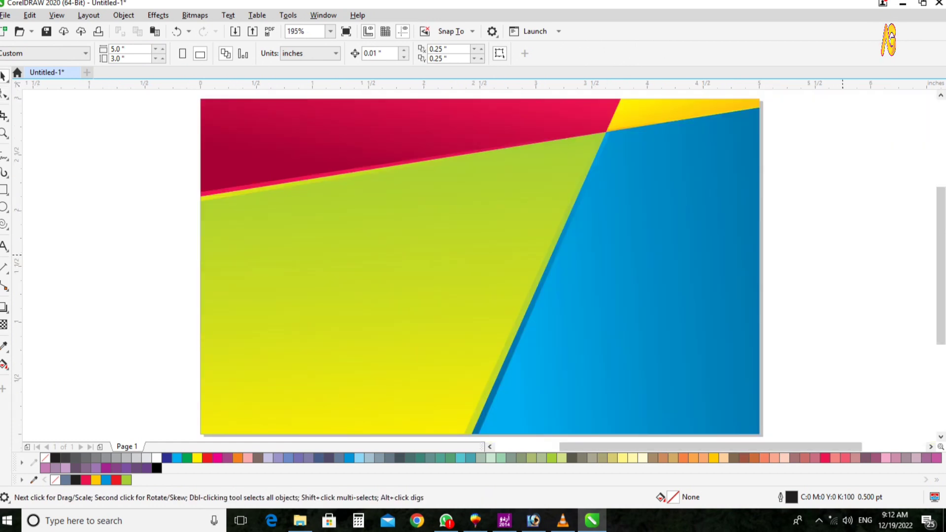
Add a drop shadow to the green copy, cast from its bottom edge upwards, and break the shadow apart from the shape.
{"action": "left_click", "coordinate": [4, 307]}
{"action": "left_click_drag", "start_coordinate": [400, 434], "coordinate": [400, 134]}
{"action": "key", "text": "space"}
{"action": "key", "text": "ctrl+k"}
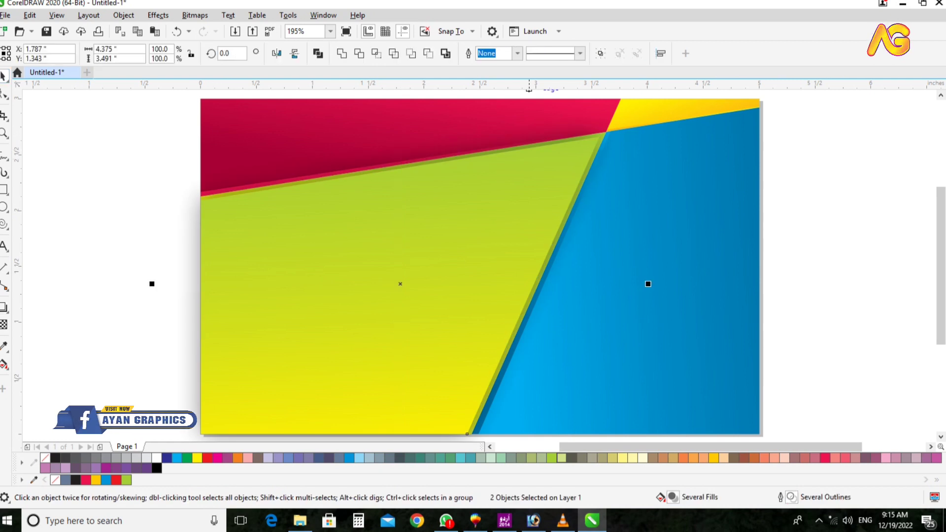
Try to move the separated shadow left, away from the green shape.
{"action": "left_click", "coordinate": [190, 241]}
{"action": "left_click_drag", "start_coordinate": [190, 241], "coordinate": [145, 241]}
{"action": "key", "text": "ctrl+z"}
{"action": "left_click", "coordinate": [145, 242]}
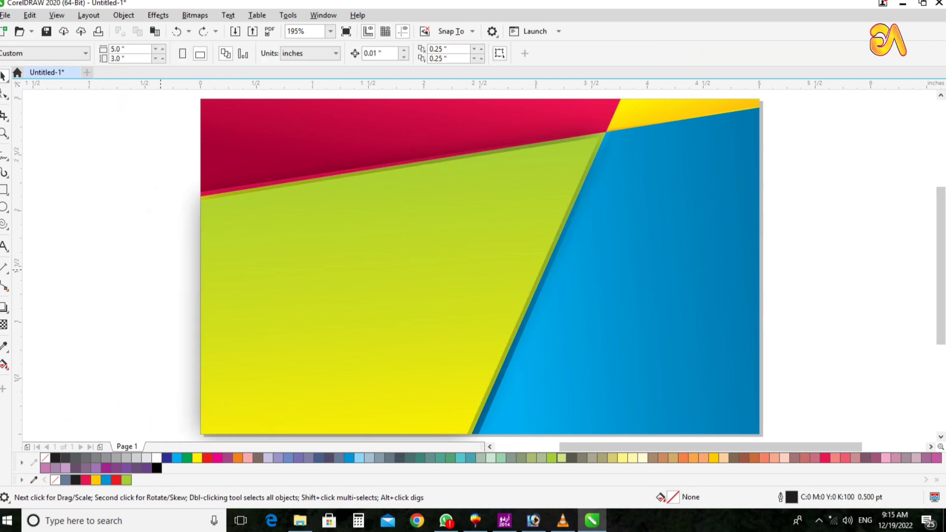
Select the separated black shadow over the green section and convert it to curves.
{"action": "left_click_drag", "start_coordinate": [168, 274], "coordinate": [169, 270]}
{"action": "left_click", "coordinate": [169, 270]}
{"action": "scroll", "coordinate": [170, 270], "scroll_direction": "down", "scroll_amount": 1}
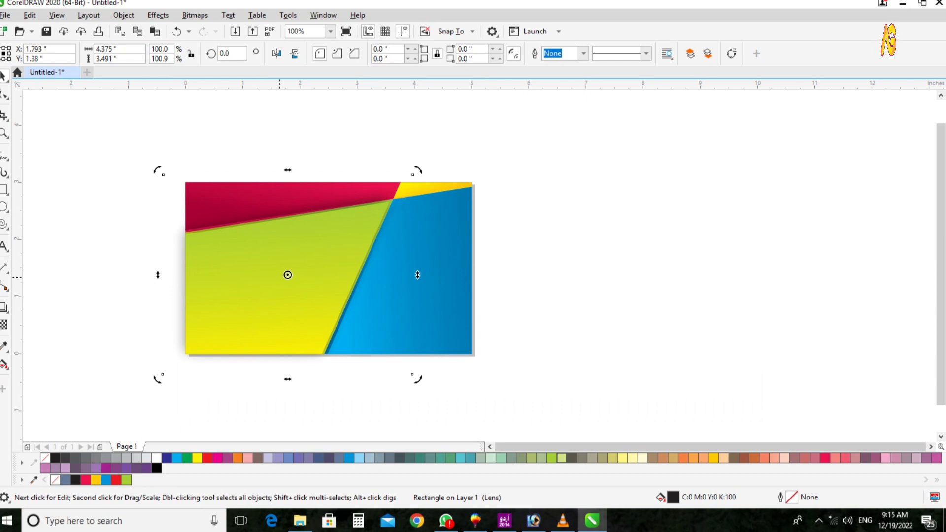
{"action": "scroll", "coordinate": [417, 275], "scroll_direction": "up", "scroll_amount": 1}
{"action": "left_click", "coordinate": [551, 261]}
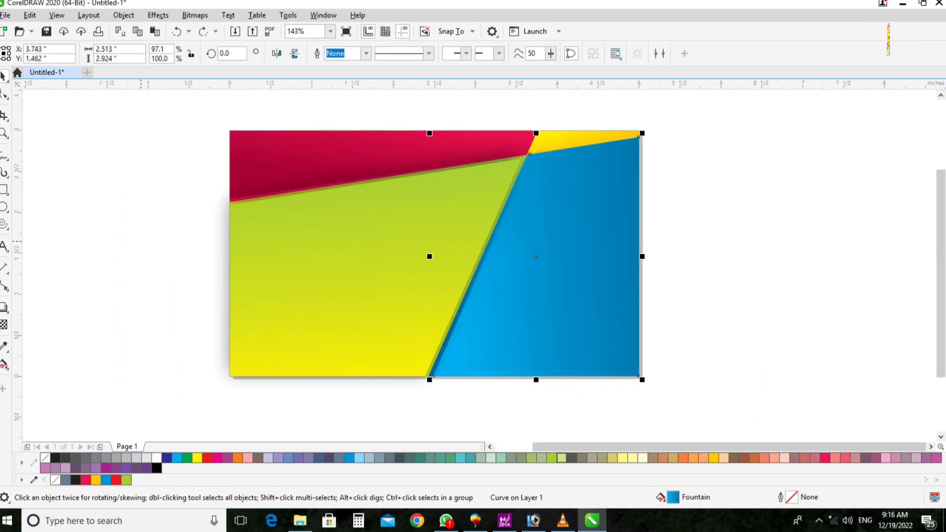
{"action": "left_click", "coordinate": [557, 262]}
{"action": "left_click_drag", "start_coordinate": [557, 262], "coordinate": [564, 263]}
{"action": "key", "text": "ctrl+q"}
Shape the shadow's nodes into a slanted outline around the red section, following its lower edge.
{"action": "left_click_drag", "start_coordinate": [57, 296], "coordinate": [680, 427]}
{"action": "left_click_drag", "start_coordinate": [564, 407], "coordinate": [538, 162]}
{"action": "key", "text": "F2"}
{"action": "left_click_drag", "start_coordinate": [175, 261], "coordinate": [679, 73]}
{"action": "key", "text": "F10"}
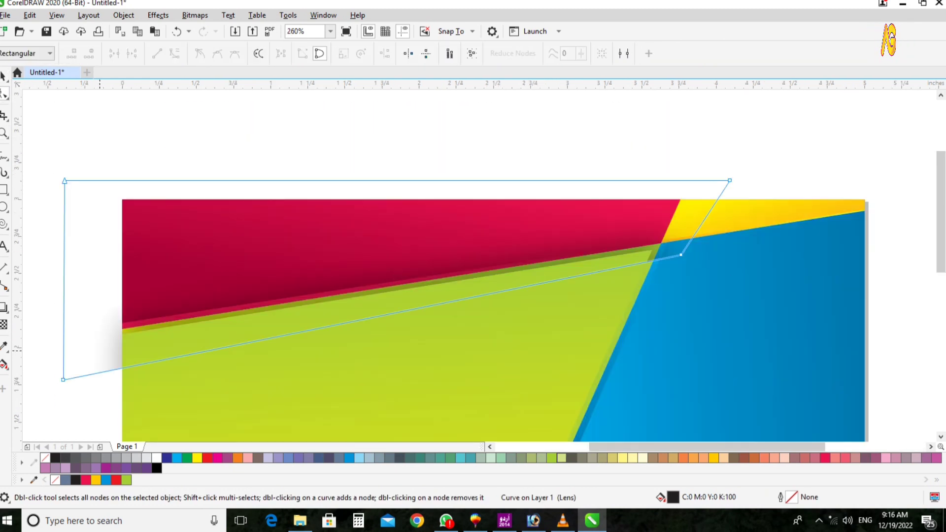
Place the shadow inside the red section as PowerClip content.
{"action": "key", "text": "space"}
{"action": "left_click", "coordinate": [397, 280]}
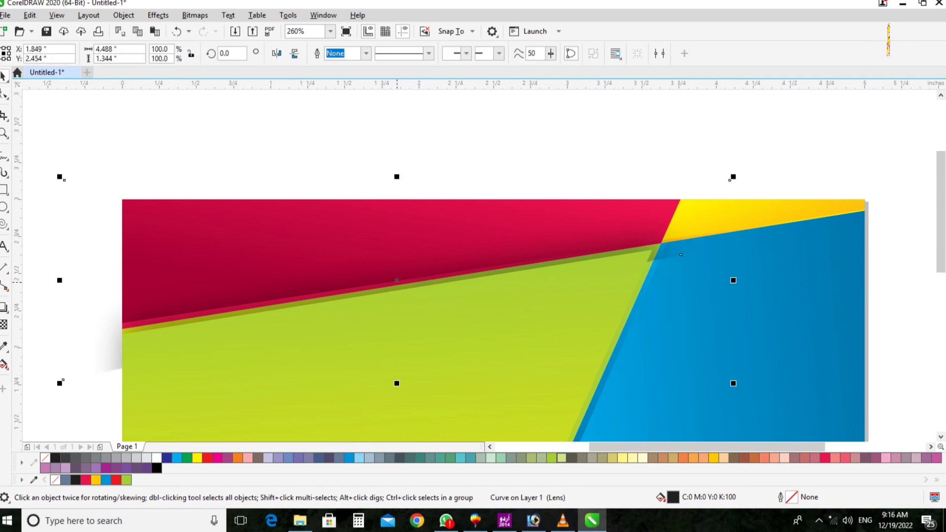
{"action": "key", "text": "Tab"}
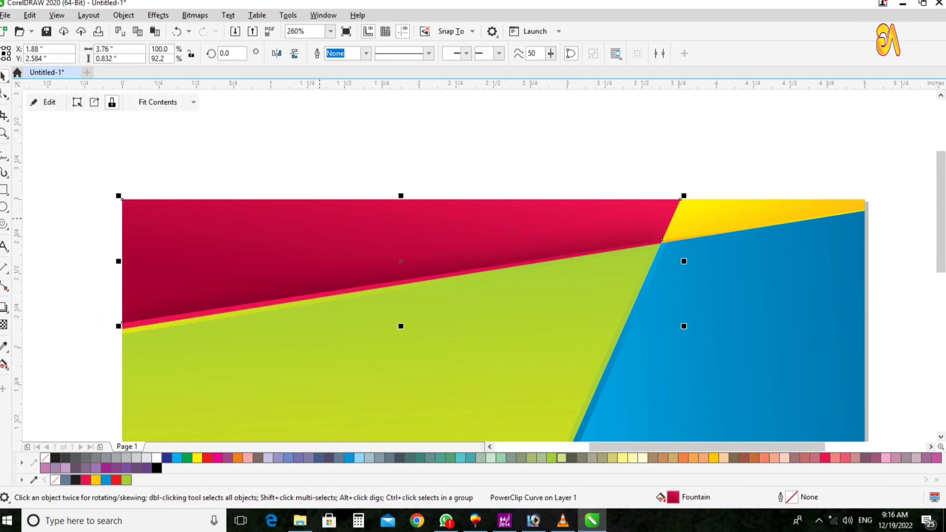
Shift the shadow slightly up and right within the red section's PowerClip and finish editing the contents.
{"action": "left_click", "coordinate": [44, 102]}
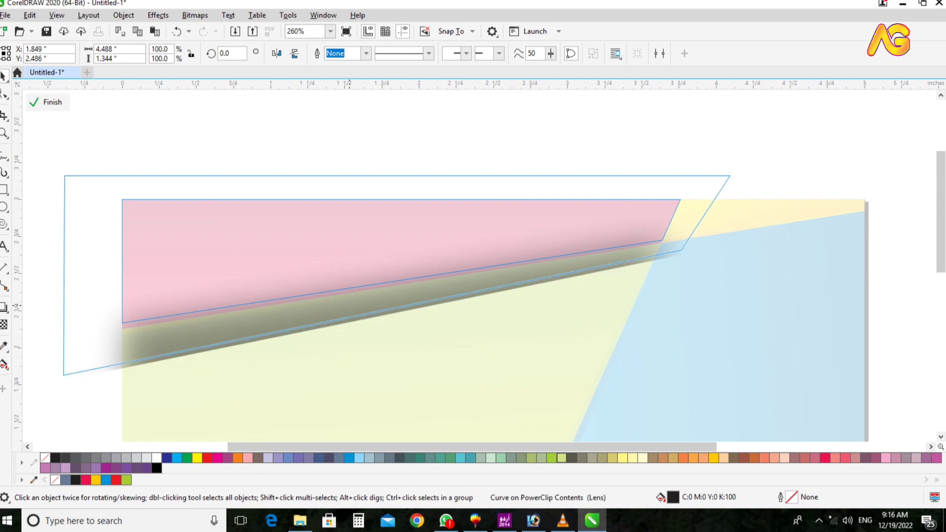
{"action": "left_click_drag", "start_coordinate": [513, 272], "coordinate": [512, 267]}
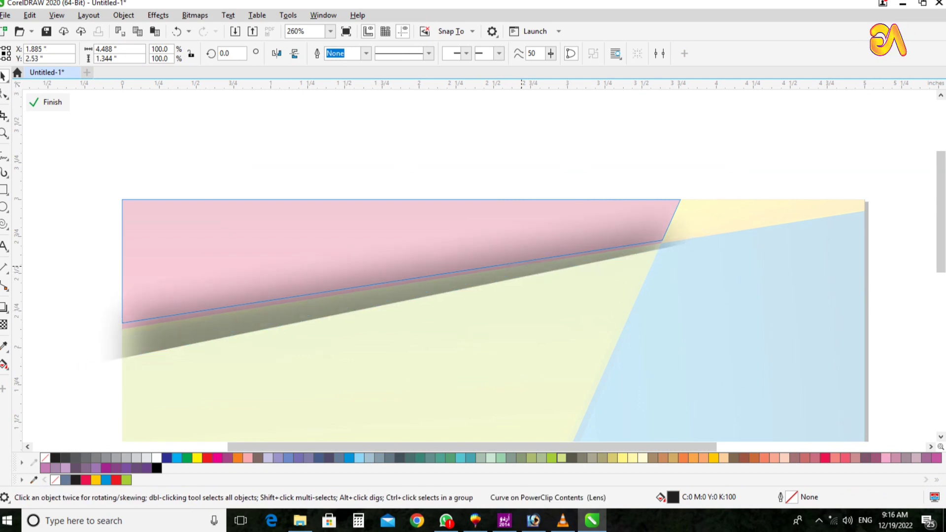
{"action": "left_click", "coordinate": [44, 102]}
{"action": "key", "text": "Escape"}
{"action": "key", "text": "shift+F4"}
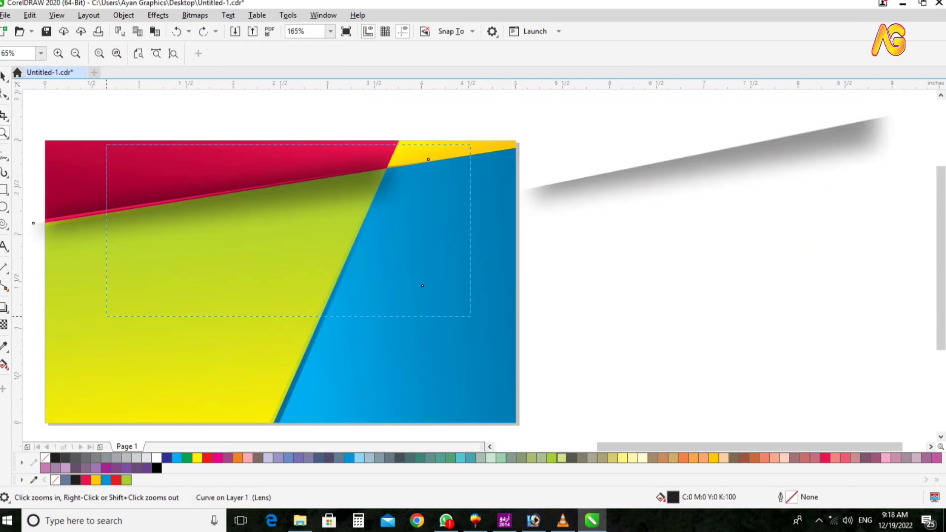
PowerClip the rotated shadow below the red section into the green accent strip along its upper edge.
{"action": "scroll", "coordinate": [236, 231], "scroll_direction": "up", "scroll_amount": 5}
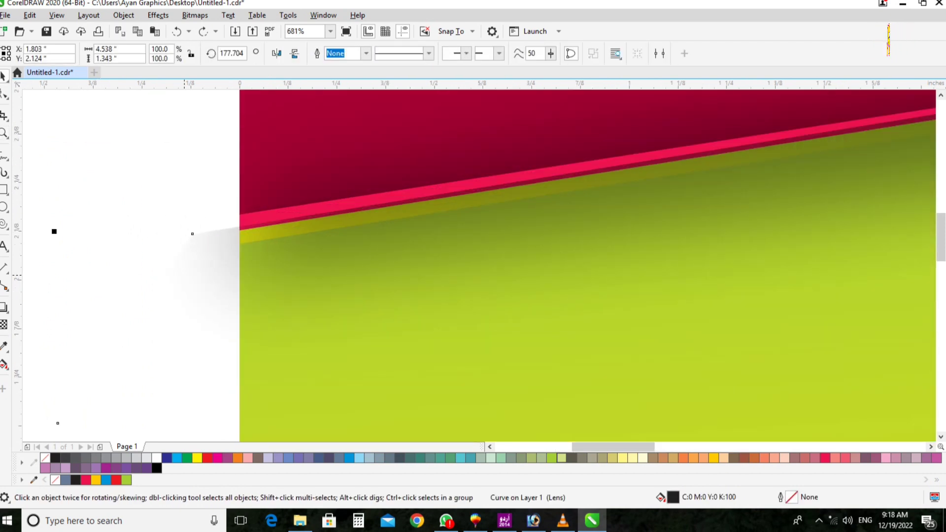
{"action": "key", "text": "Tab"}
{"action": "scroll", "coordinate": [491, 238], "scroll_direction": "down", "scroll_amount": 5}
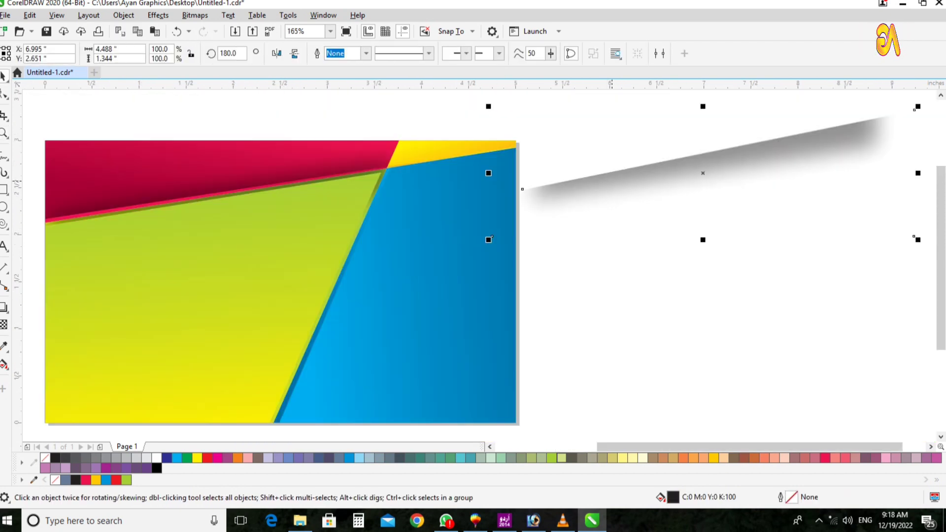
Set a copy of the shadow at 0° and move it over the yellow section's lower edge.
{"action": "left_click_drag", "start_coordinate": [490, 238], "coordinate": [297, 235]}
{"action": "key", "text": "z"}
{"action": "left_click", "coordinate": [499, 174]}
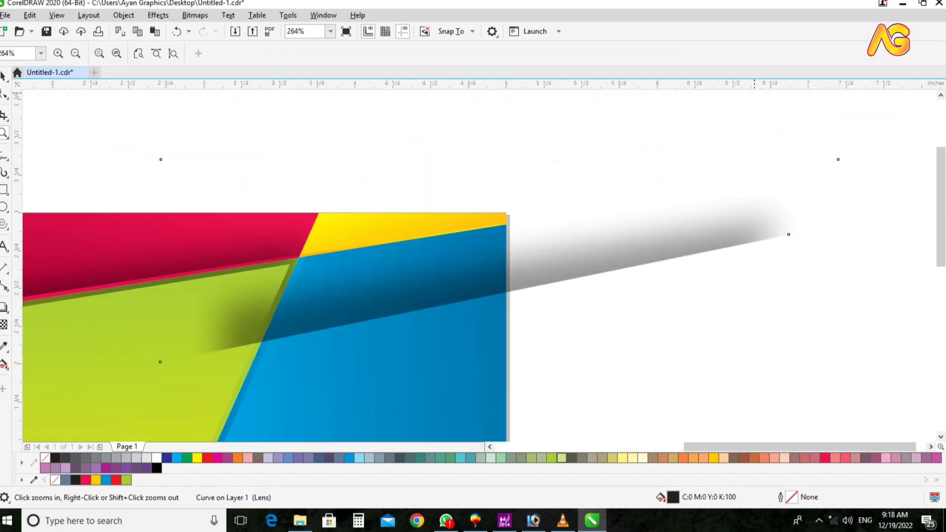
{"action": "key", "text": "space"}
{"action": "left_click_drag", "start_coordinate": [499, 174], "coordinate": [479, 134]}
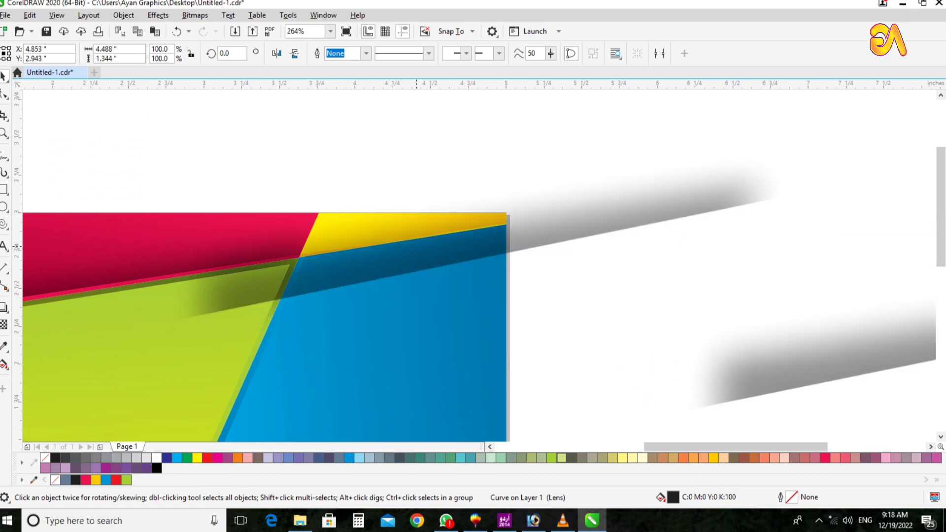
Place the shadow inside the yellow section as PowerClip content, keeping it above the bright edge strip.
{"action": "left_click", "coordinate": [401, 245]}
{"action": "key", "text": "z"}
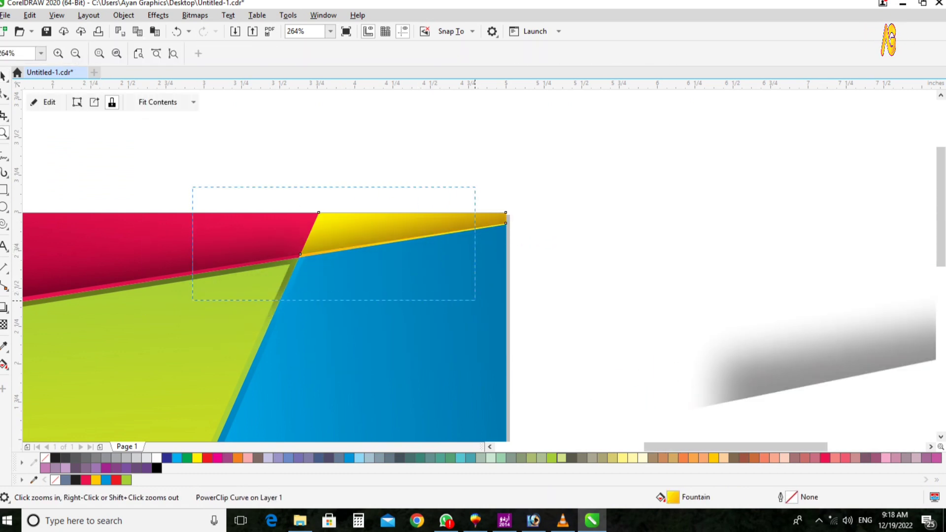
{"action": "left_click_drag", "start_coordinate": [638, 342], "coordinate": [638, 342]}
{"action": "key", "text": "space"}
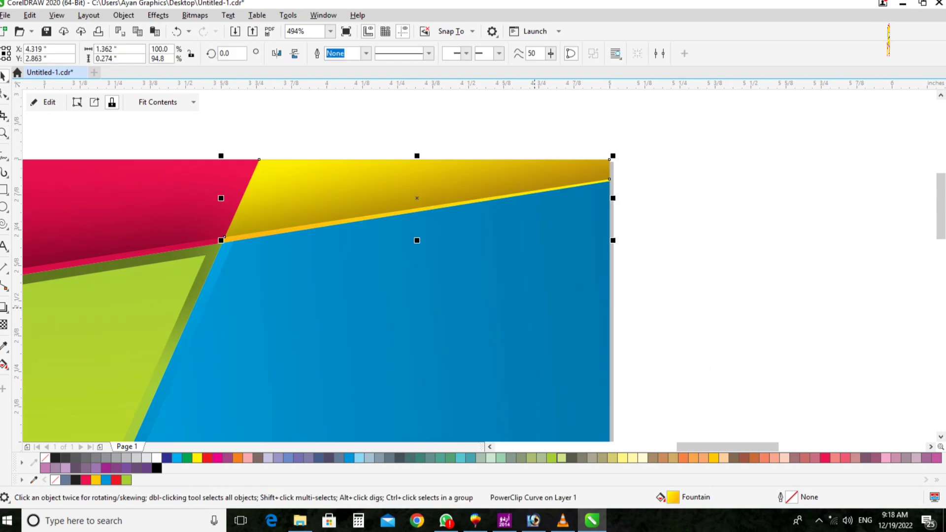
{"action": "scroll", "coordinate": [473, 266], "scroll_direction": "down", "scroll_amount": 3}
{"action": "key", "text": "space"}
{"action": "scroll", "coordinate": [473, 266], "scroll_direction": "up", "scroll_amount": 3}
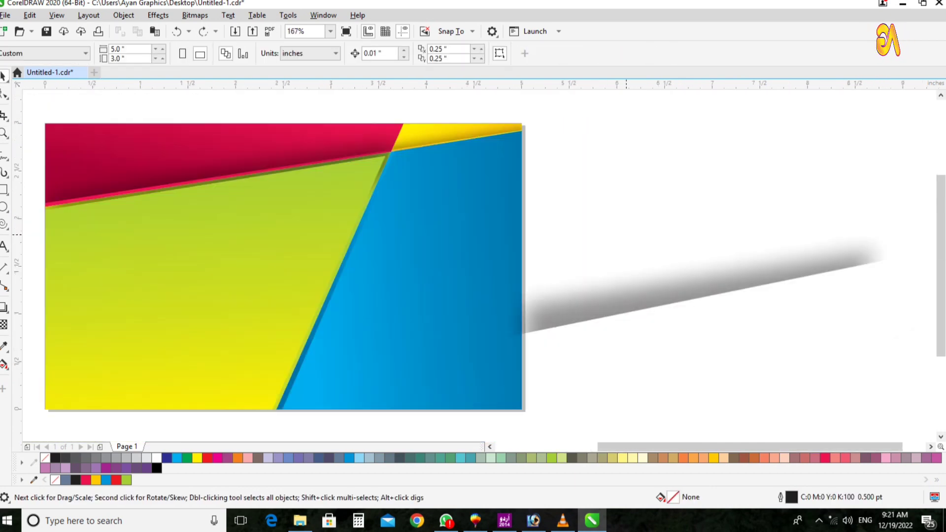
Rotate the spare shadow to about 237.4° and position it along the slanted edge between the green and blue sections.
{"action": "left_click", "coordinate": [690, 286]}
{"action": "left_click_drag", "start_coordinate": [729, 203], "coordinate": [708, 204]}
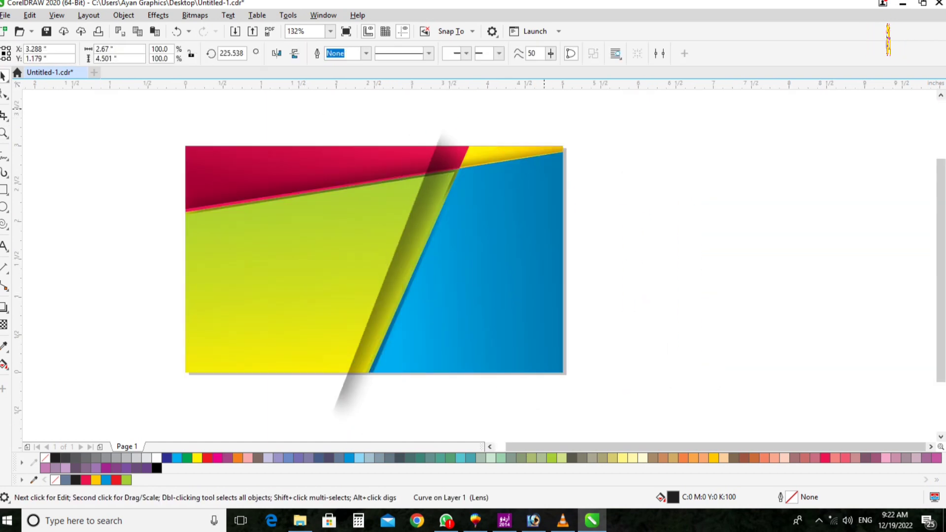
{"action": "left_click_drag", "start_coordinate": [544, 109], "coordinate": [549, 112]}
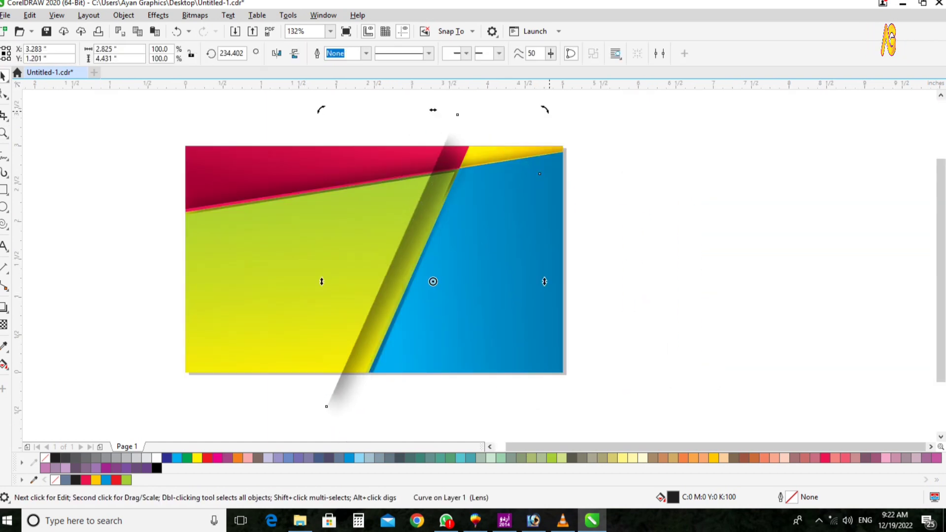
{"action": "left_click_drag", "start_coordinate": [420, 258], "coordinate": [433, 261]}
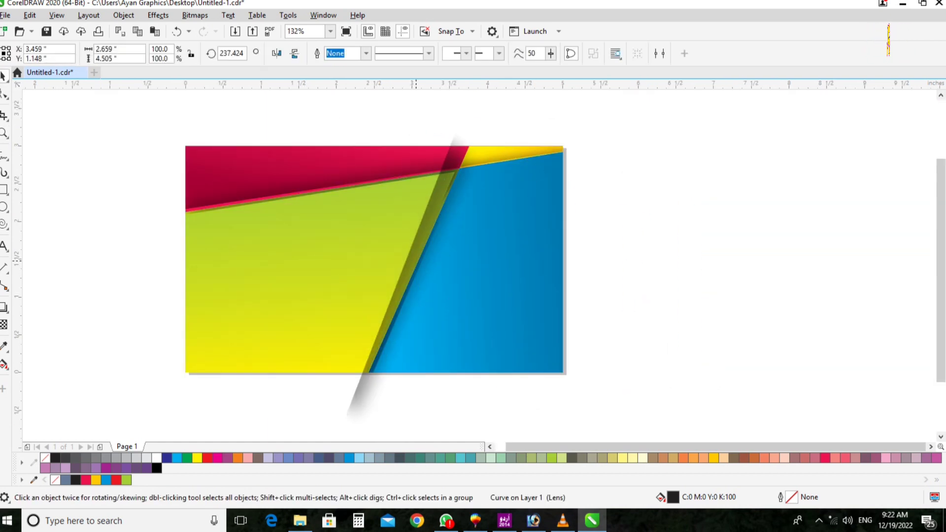
Place the rotated shadow inside the blue section with PowerClip and check its edge at close range.
{"action": "key", "text": "alt+c"}
{"action": "key", "text": "w"}
{"action": "key", "text": "p"}
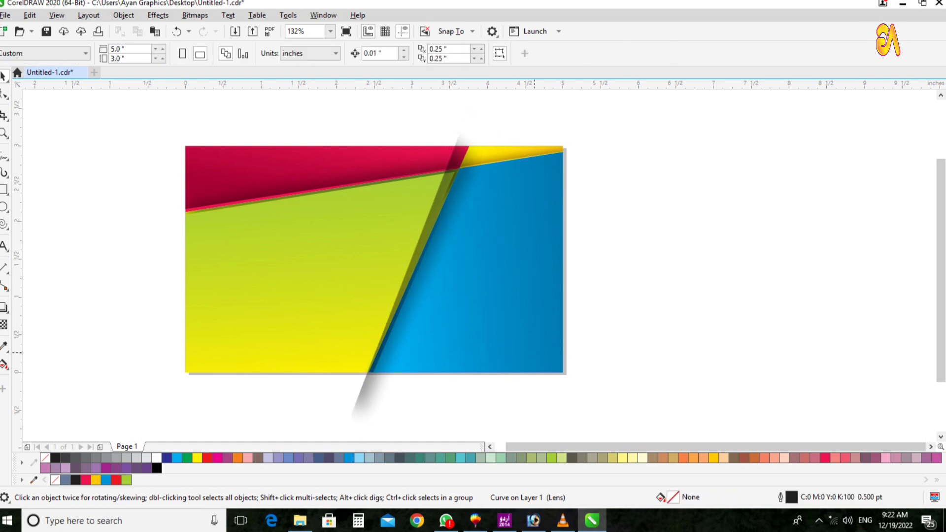
{"action": "left_click", "coordinate": [504, 320]}
{"action": "key", "text": "z"}
{"action": "left_click_drag", "start_coordinate": [335, 109], "coordinate": [644, 391]}
{"action": "left_click_drag", "start_coordinate": [378, 138], "coordinate": [597, 222]}
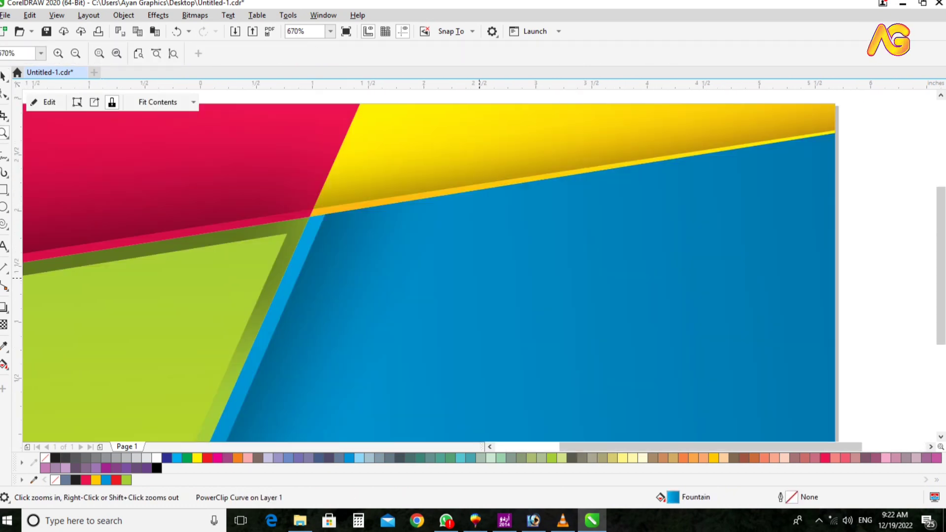
{"action": "key", "text": "F4"}
{"action": "key", "text": "space"}
{"action": "left_click", "coordinate": [828, 285]}
{"action": "scroll", "coordinate": [828, 286], "scroll_direction": "down", "scroll_amount": 1}
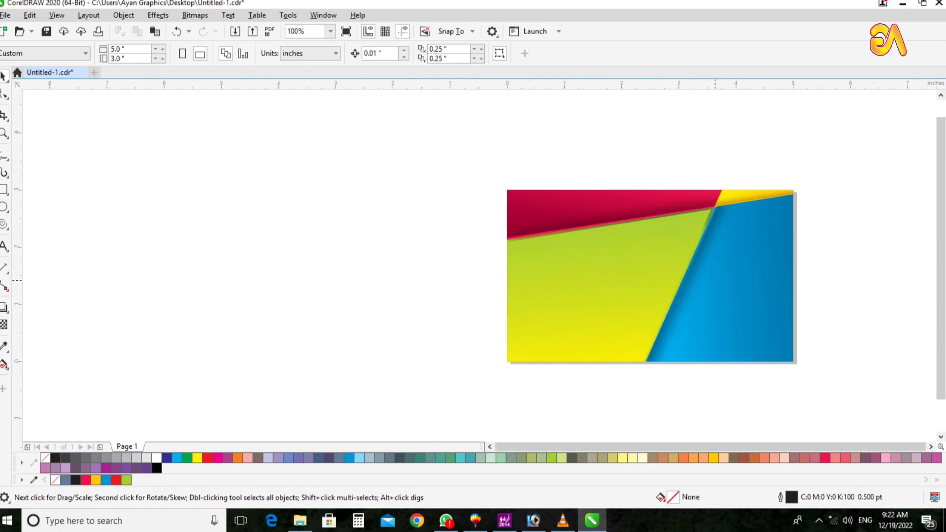
Turn a copy of the shadow to 57.424° and move it over the green section's slanted edge.
{"action": "right_click", "coordinate": [341, 318]}
{"action": "left_click_drag", "start_coordinate": [748, 295], "coordinate": [600, 393]}
{"action": "key", "text": "alt+c"}
{"action": "key", "text": "w"}
{"action": "key", "text": "x"}
{"action": "key", "text": "shift+F2"}
{"action": "left_click_drag", "start_coordinate": [372, 408], "coordinate": [324, 408]}
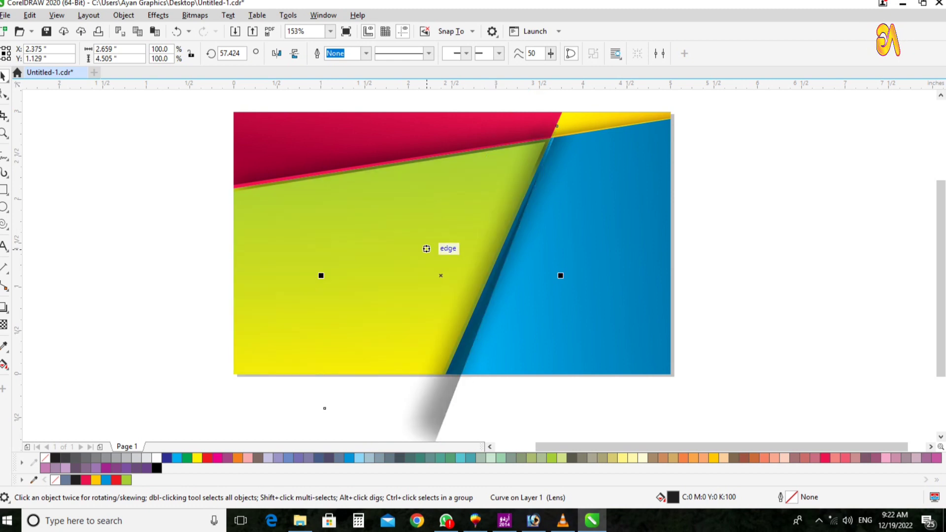
Place the shadow inside the green section and check the shading beside its slanted accent strip.
{"action": "key", "text": "Escape"}
{"action": "key", "text": "z"}
{"action": "key", "text": "F4"}
{"action": "scroll", "coordinate": [389, 274], "scroll_direction": "up", "scroll_amount": 1}
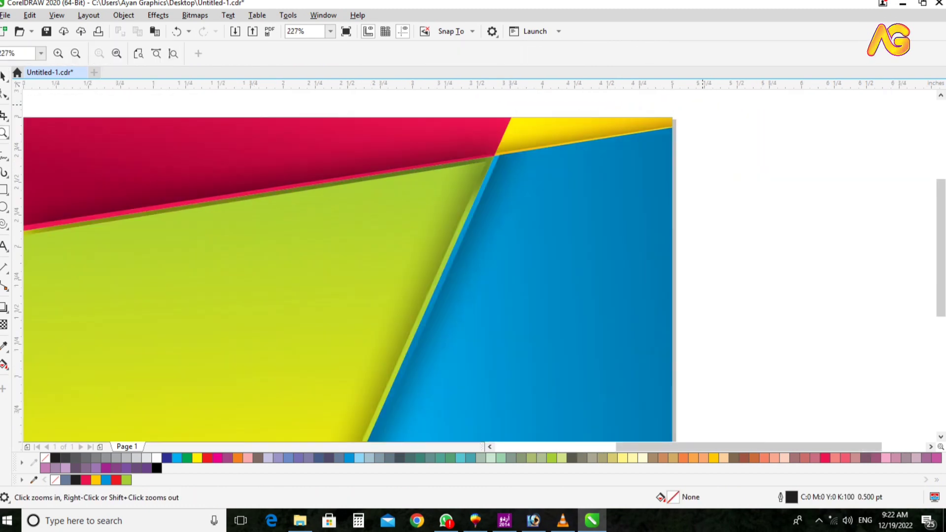
{"action": "left_click_drag", "start_coordinate": [444, 111], "coordinate": [686, 179]}
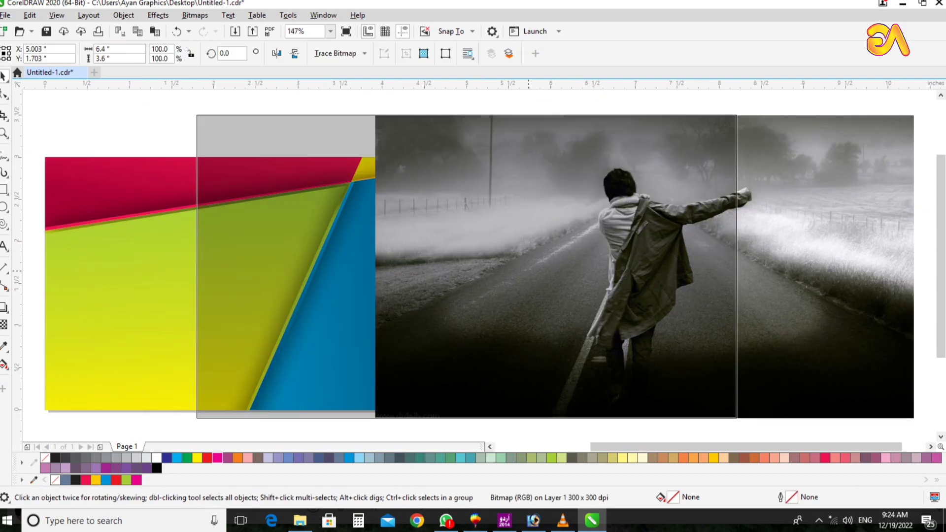
Send the black-and-white road photo behind the layout and PowerClip it into the blue section with the man in frame.
{"action": "left_click_drag", "start_coordinate": [640, 266], "coordinate": [343, 266]}
{"action": "key", "text": "shift+Page_Down"}
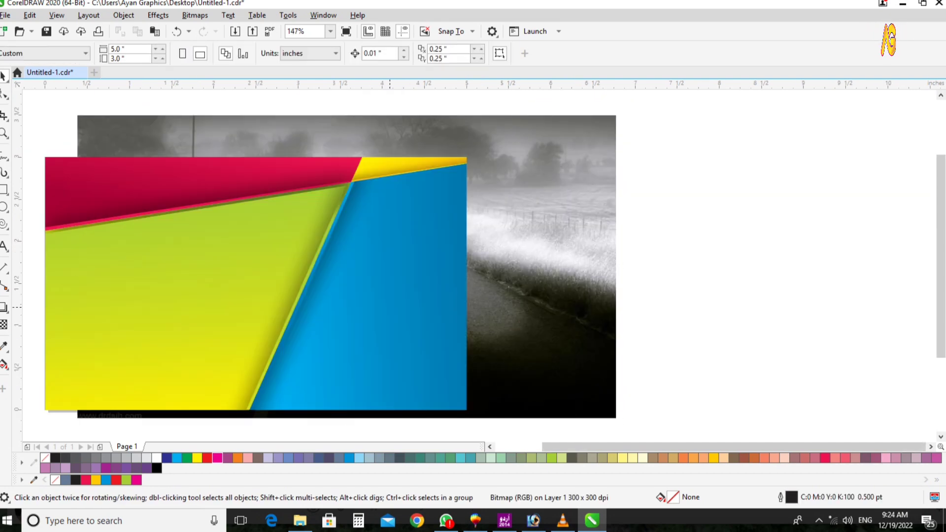
{"action": "left_click", "coordinate": [43, 102]}
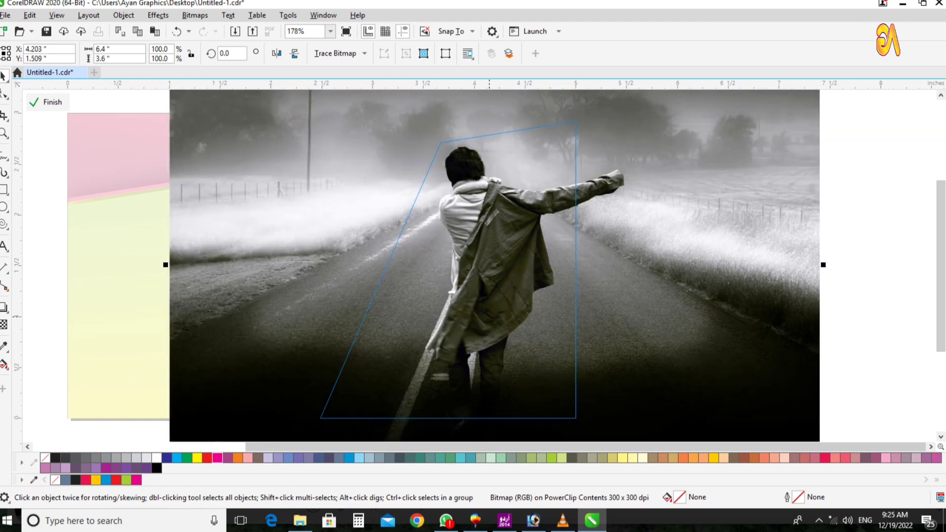
{"action": "left_click", "coordinate": [44, 102]}
{"action": "scroll", "coordinate": [339, 316], "scroll_direction": "up", "scroll_amount": 2}
{"action": "key", "text": "Escape"}
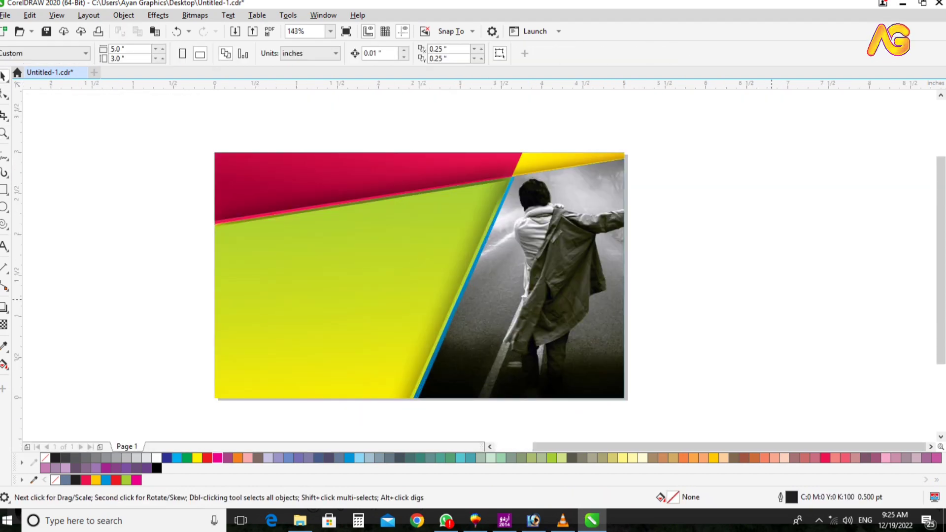
Add paragraph text "The base of all relationships is an emotion and only that person can feel it who is not selfish" in Times New Roman.
{"action": "key", "text": "shift+F4"}
{"action": "type", "text": "The base of all relationships is an emotion and only that person can feel it who is not selfish"}
{"action": "key", "text": "alt+Down"}
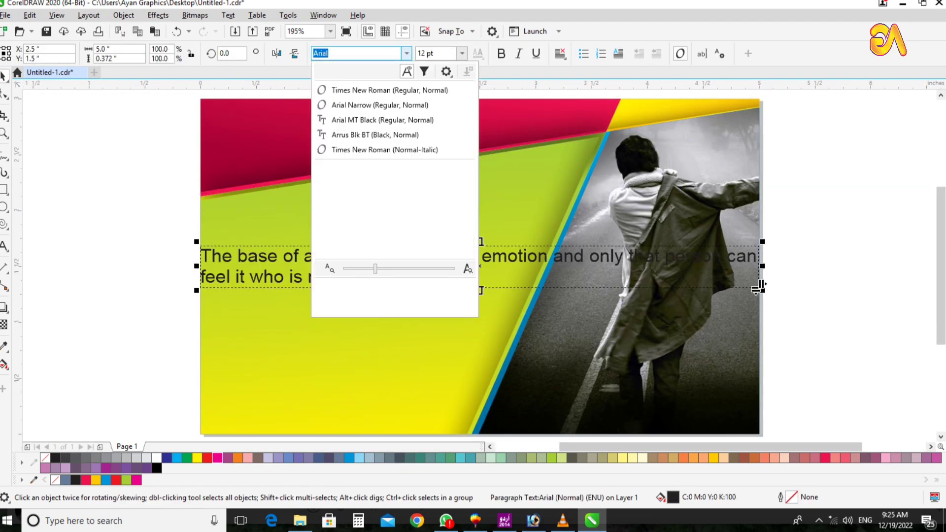
{"action": "key", "text": "Up"}
{"action": "key", "text": "Return"}
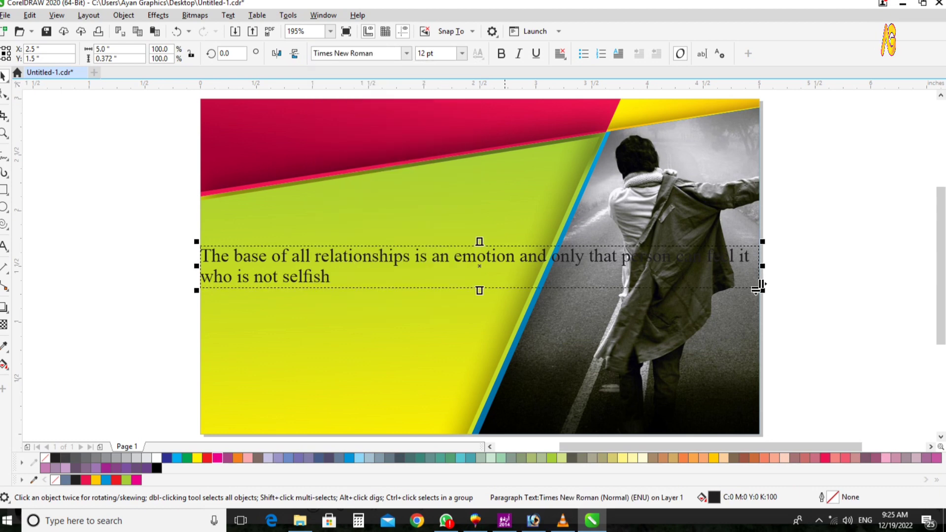
Group the quote, move it below the page's bottom edge and ungroup it.
{"action": "key", "text": "ctrl+g"}
{"action": "scroll", "coordinate": [458, 274], "scroll_direction": "down", "scroll_amount": 4}
{"action": "scroll", "coordinate": [459, 274], "scroll_direction": "up", "scroll_amount": 3}
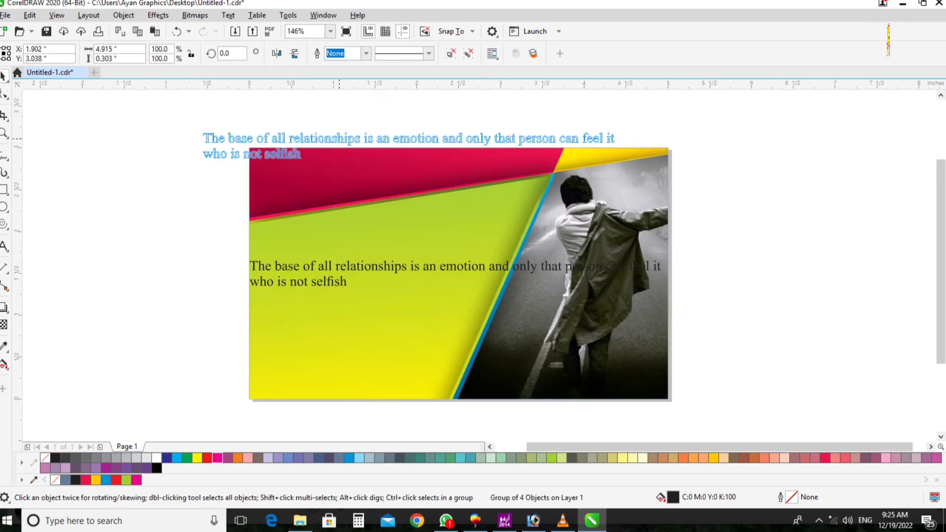
{"action": "left_click_drag", "start_coordinate": [269, 357], "coordinate": [320, 375]}
{"action": "scroll", "coordinate": [373, 295], "scroll_direction": "up", "scroll_amount": 1}
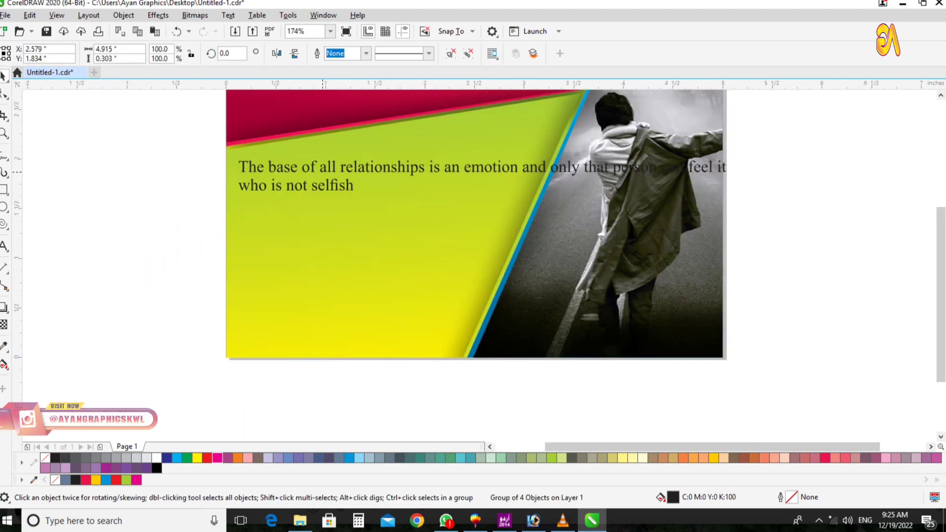
{"action": "left_click_drag", "start_coordinate": [373, 172], "coordinate": [445, 390]}
{"action": "scroll", "coordinate": [444, 390], "scroll_direction": "up", "scroll_amount": 2}
{"action": "key", "text": "ctrl+u"}
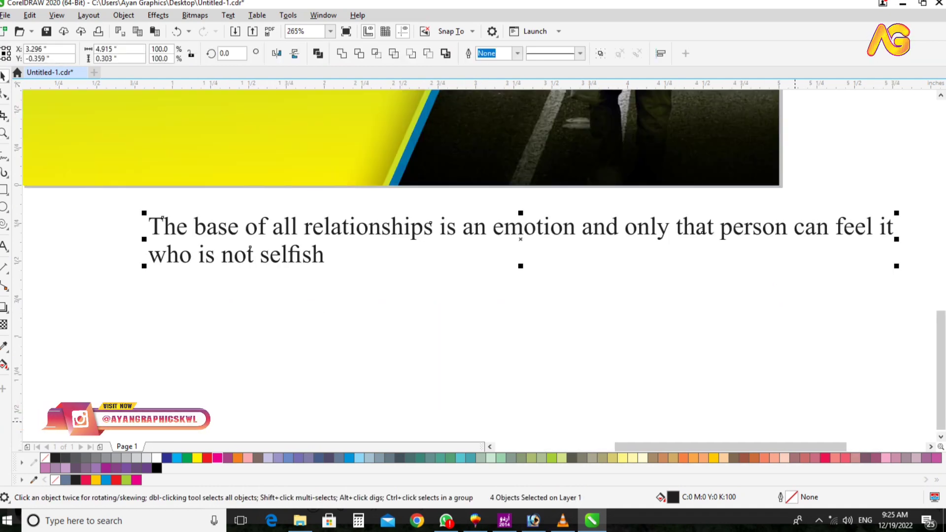